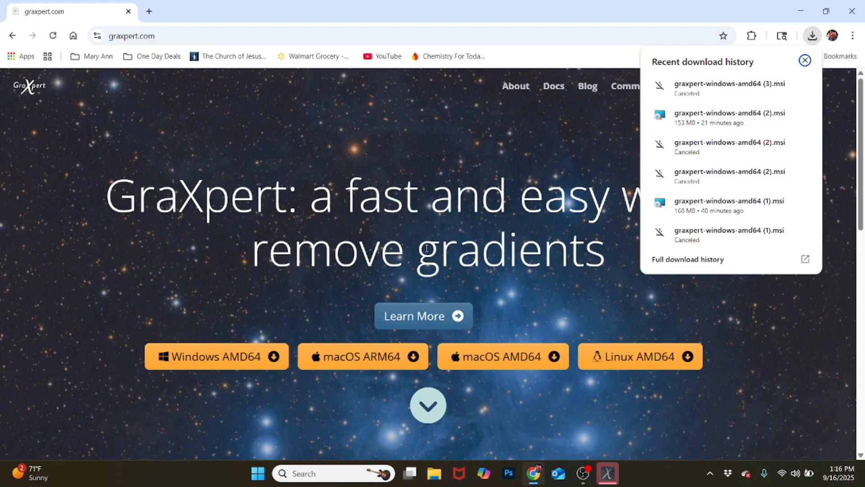
# - Download the Windows AMD64 installer of GraXpert and open the location of the finished download
pyautogui.click(223, 359)
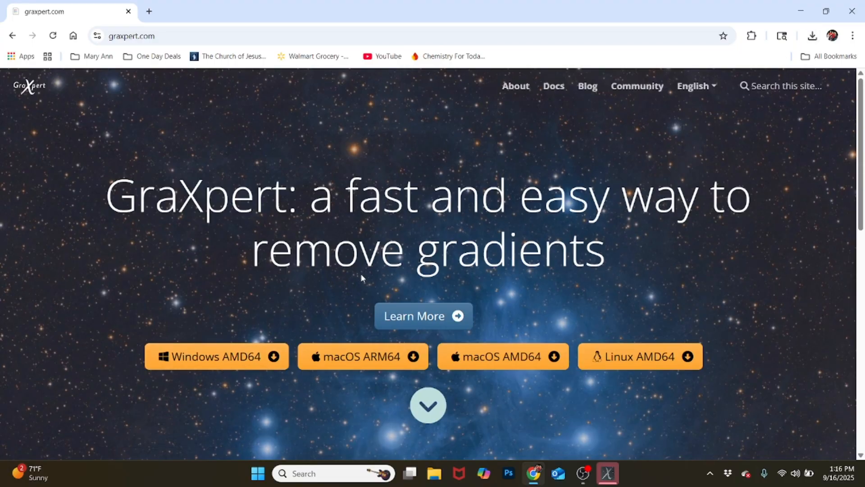
pyautogui.click(273, 356)
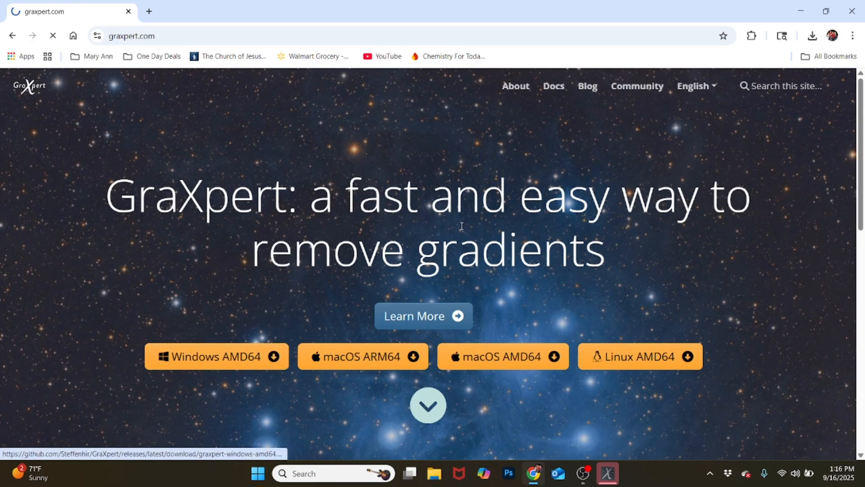
pyautogui.click(814, 36)
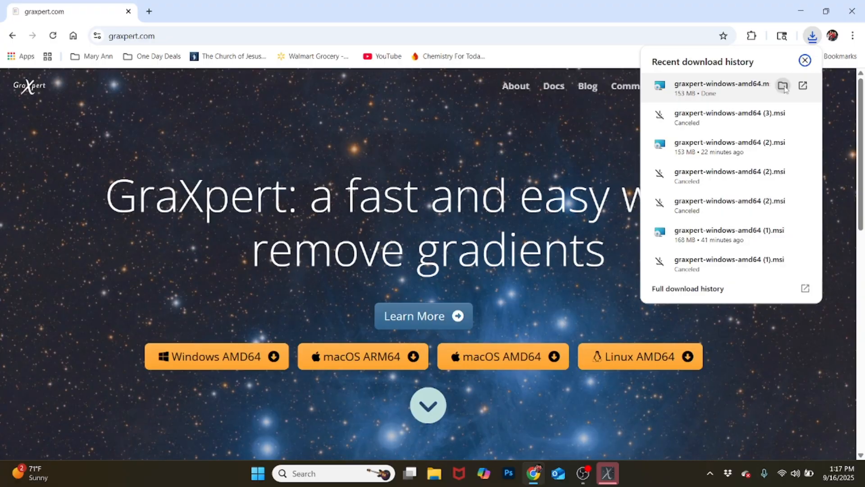
pyautogui.click(783, 88)
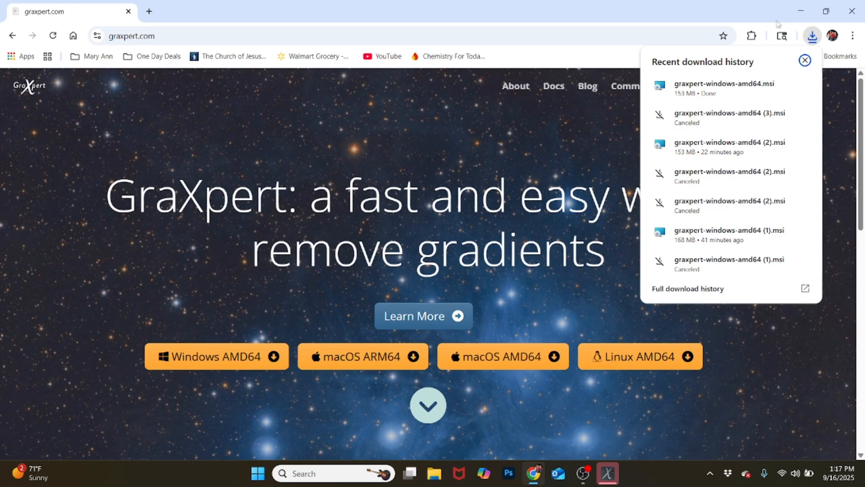
# - Minimize the browser and GraXpert windows, then find the GraXpert application in the Graxpert folder under Documents
pyautogui.click(802, 12)
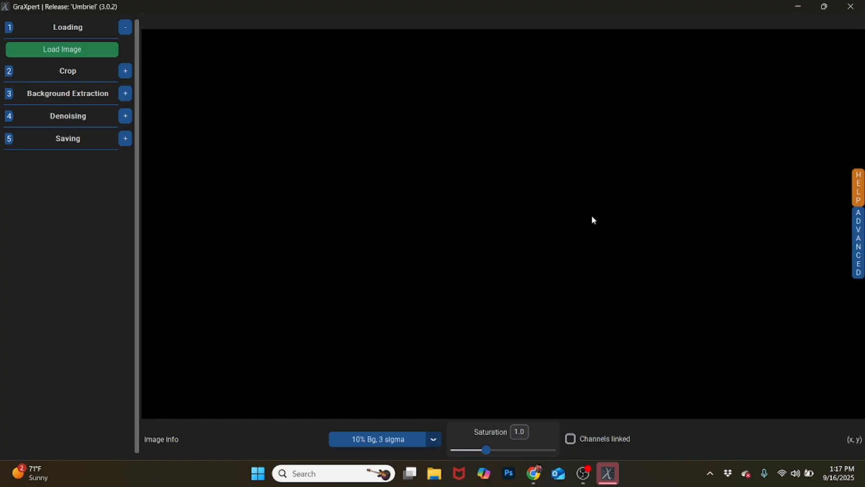
pyautogui.click(795, 7)
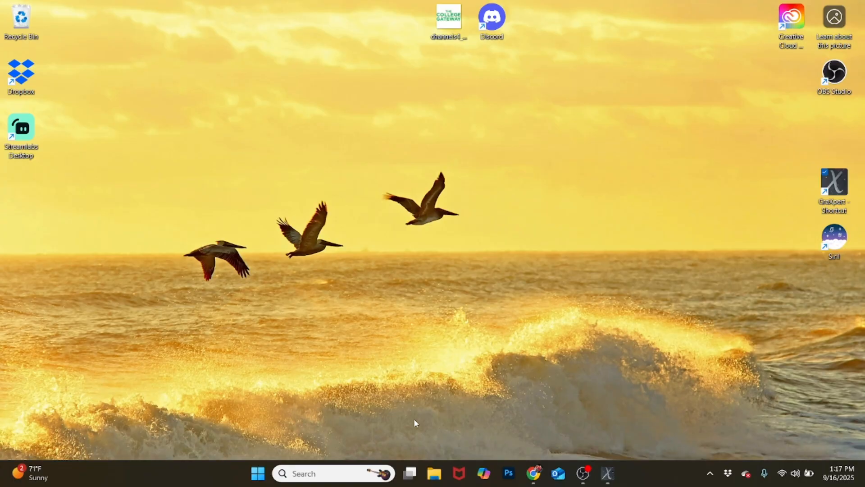
pyautogui.click(434, 474)
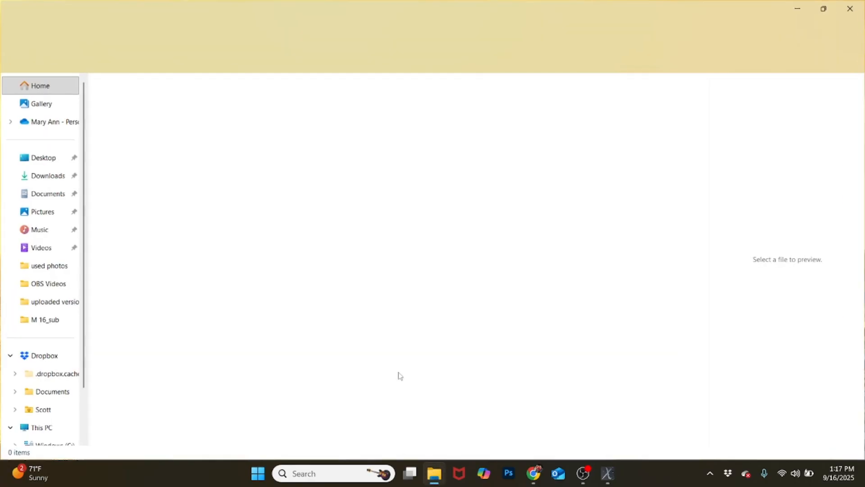
pyautogui.click(53, 197)
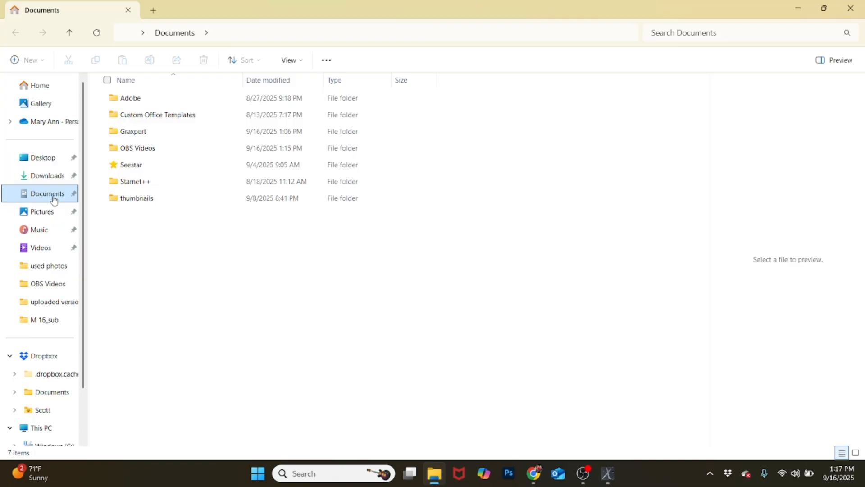
pyautogui.click(136, 137)
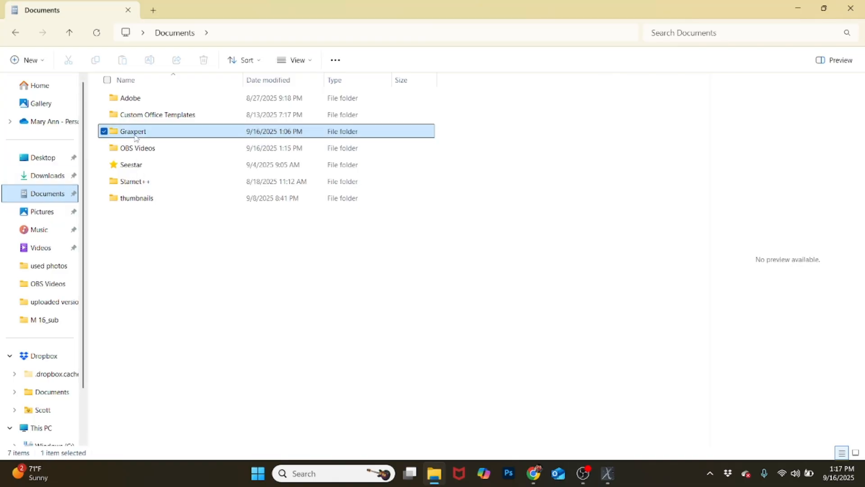
pyautogui.doubleClick(140, 138)
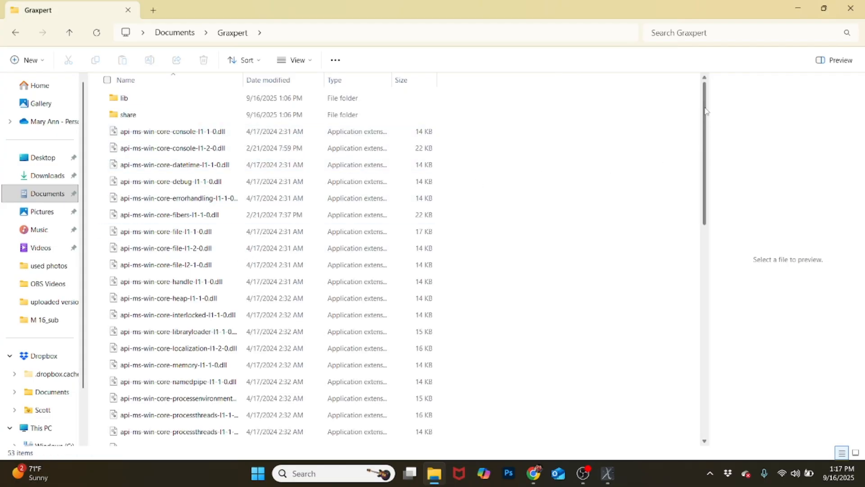
pyautogui.moveTo(706, 106); pyautogui.dragTo(683, 344)
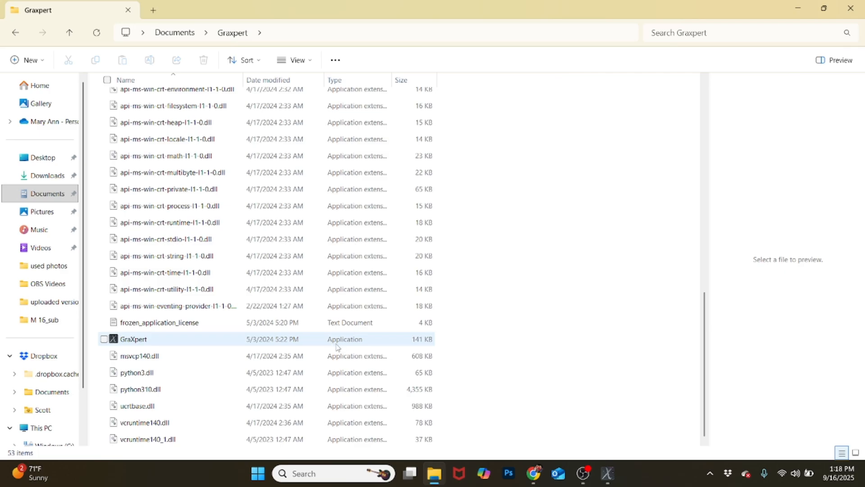
# - Examine the Send to destinations for the GraXpert application, including the desktop shortcut option, and close the folder window
pyautogui.rightClick(166, 343)
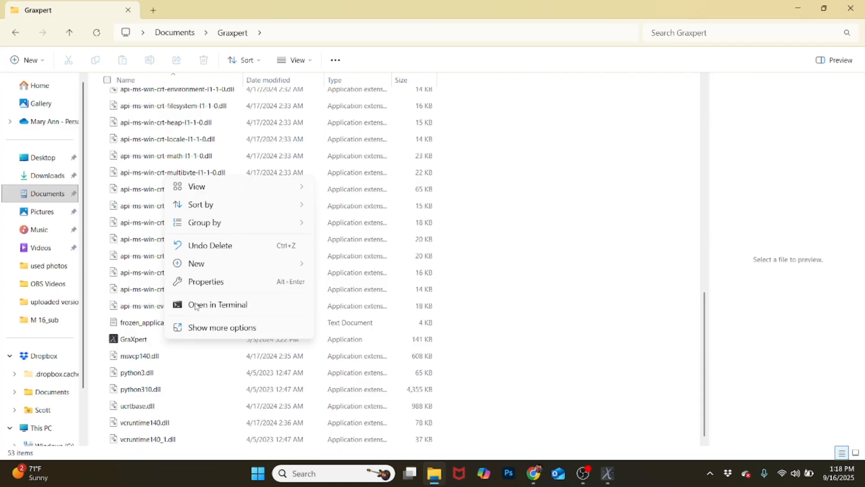
pyautogui.rightClick(141, 341)
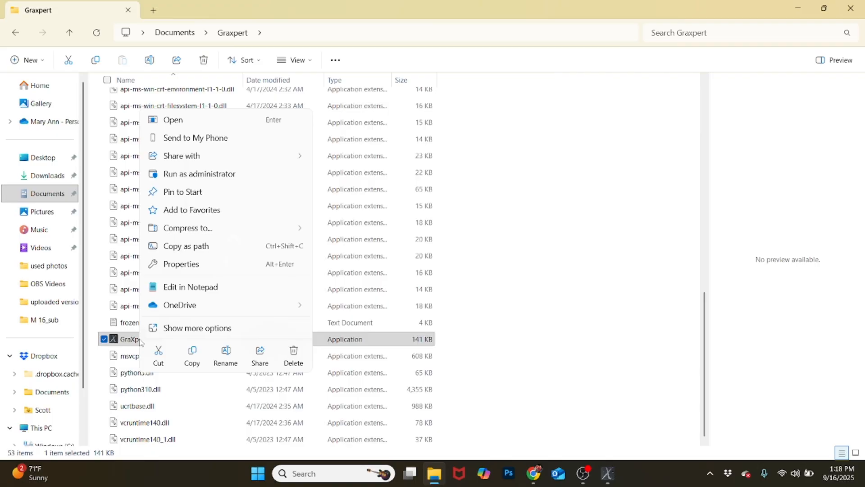
pyautogui.click(183, 331)
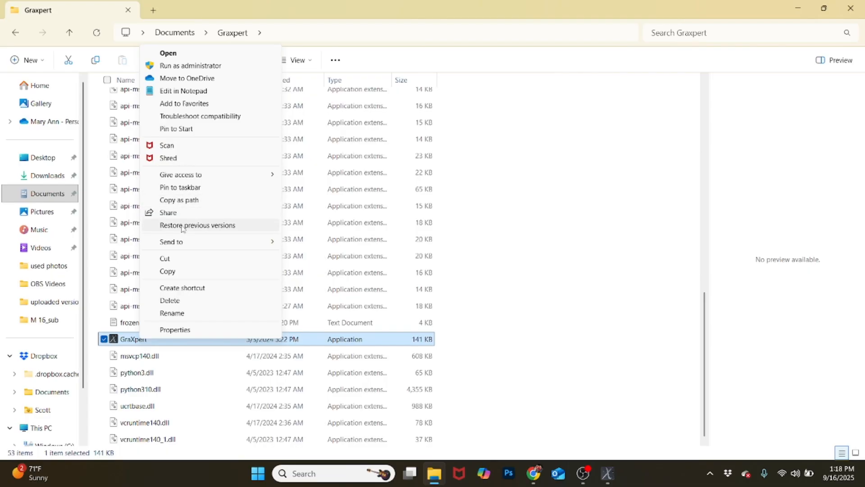
pyautogui.moveTo(192, 244)
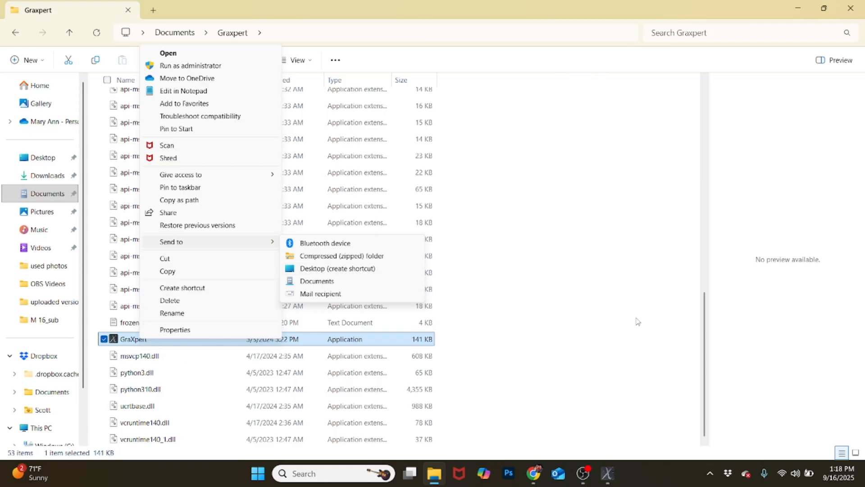
pyautogui.click(604, 340)
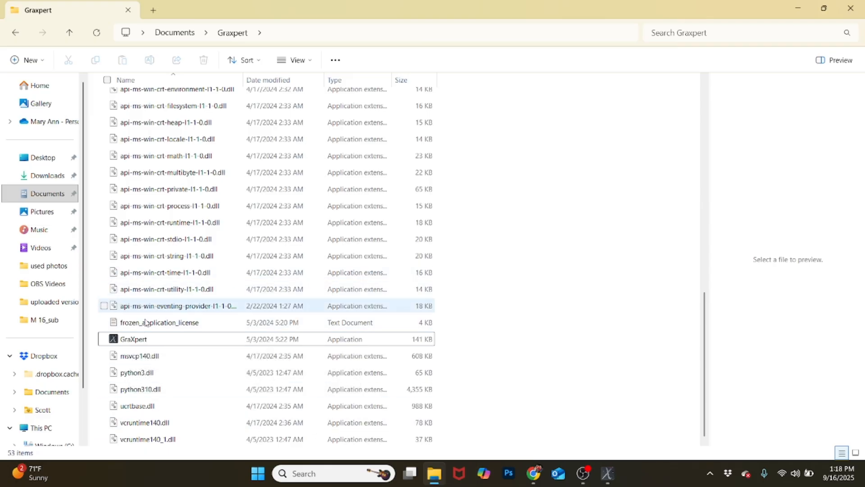
pyautogui.moveTo(146, 344)
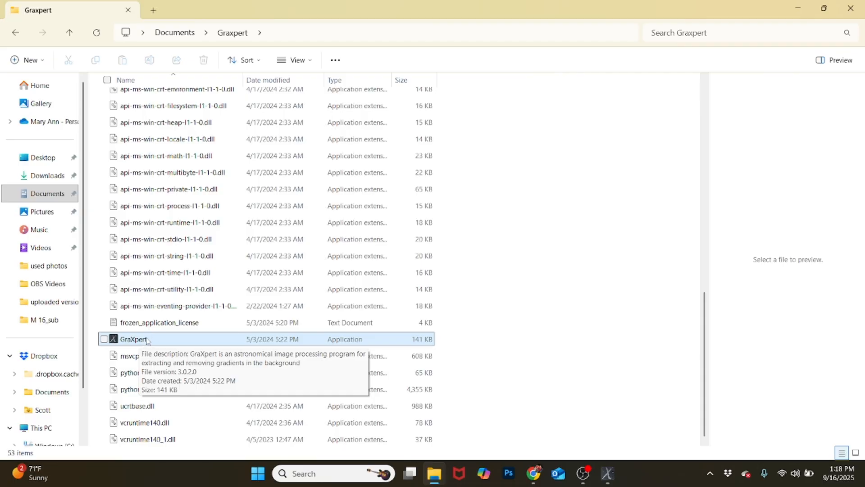
pyautogui.rightClick(147, 342)
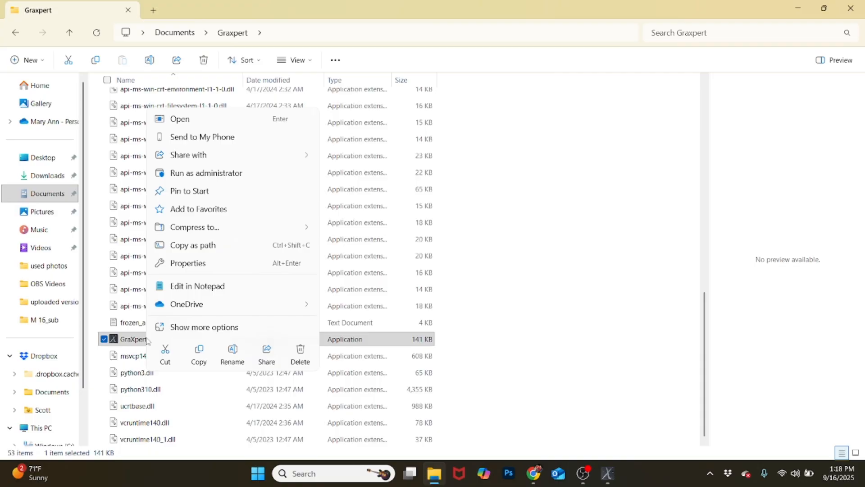
pyautogui.click(201, 327)
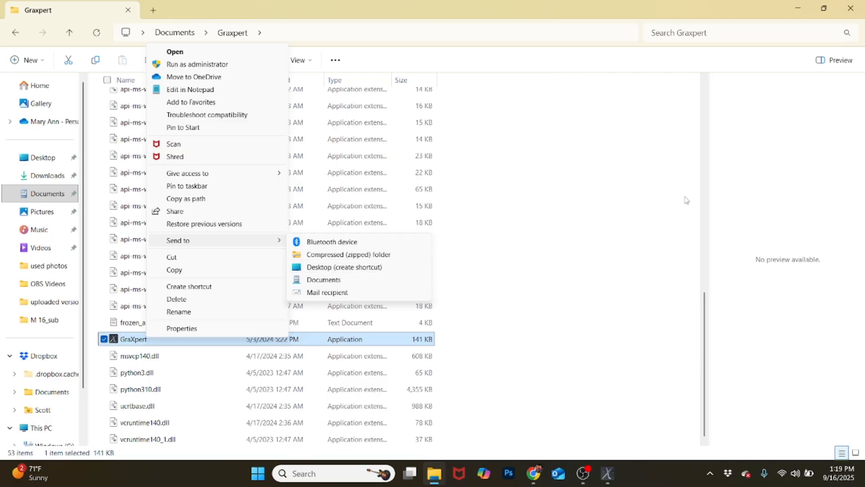
pyautogui.click(851, 8)
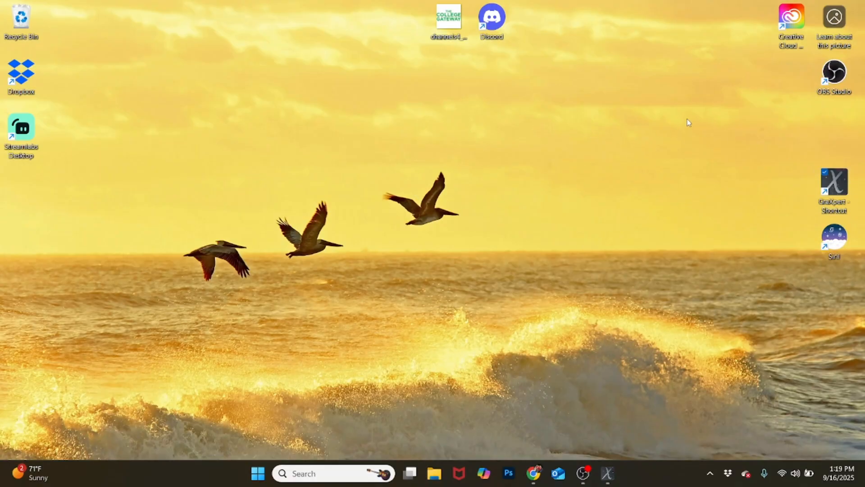
# - Switch to GraXpert and set the display stretch to No Stretch
pyautogui.moveTo(821, 188)
pyautogui.mouseDown()
pyautogui.moveTo(709, 175)
pyautogui.moveTo(457, 100)
pyautogui.moveTo(63, 244)
pyautogui.moveTo(27, 200)
pyautogui.moveTo(132, 176)
pyautogui.moveTo(626, 144)
pyautogui.moveTo(793, 165)
pyautogui.moveTo(835, 189)
pyautogui.mouseUp()
pyautogui.click(608, 479)
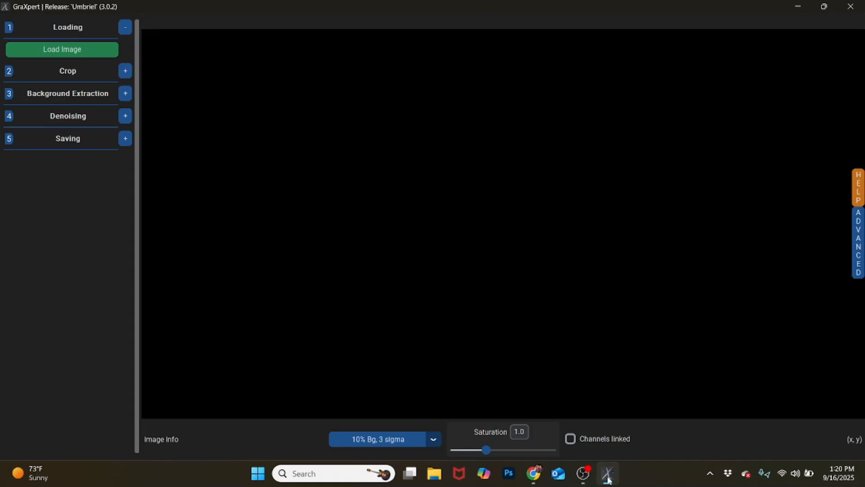
pyautogui.click(608, 480)
pyautogui.click(435, 444)
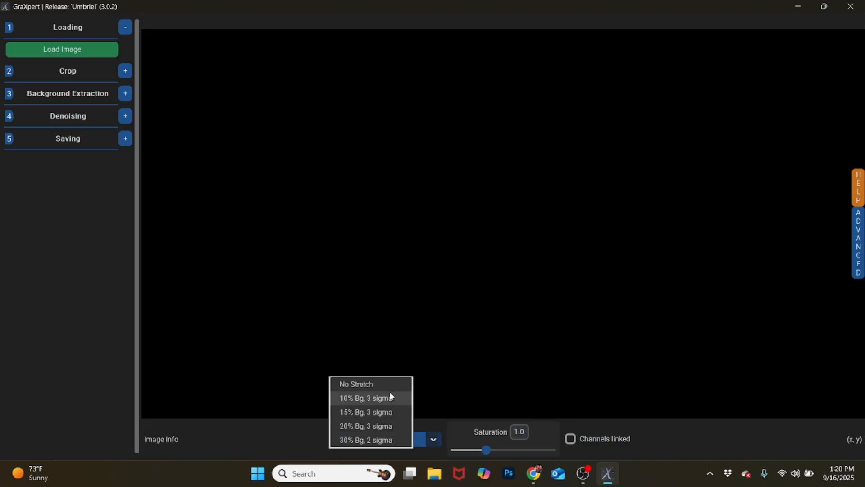
pyautogui.click(347, 384)
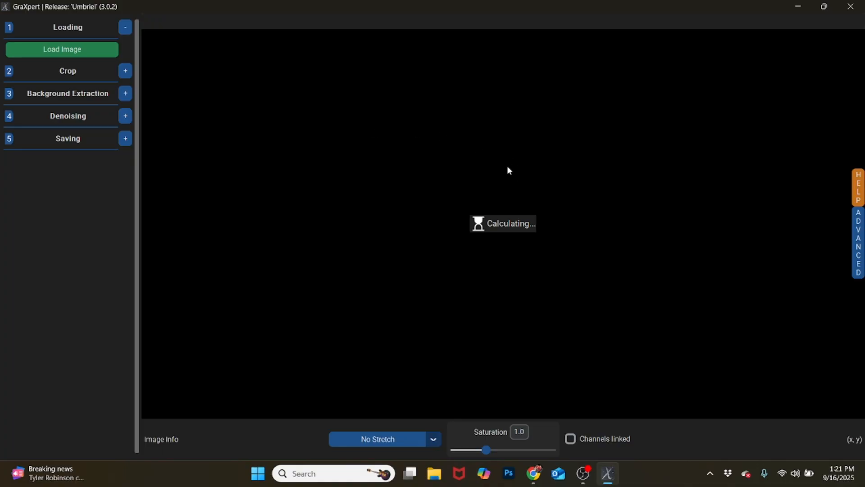
# - Load the image result.fit from the M 16_sub folder
pyautogui.click(64, 53)
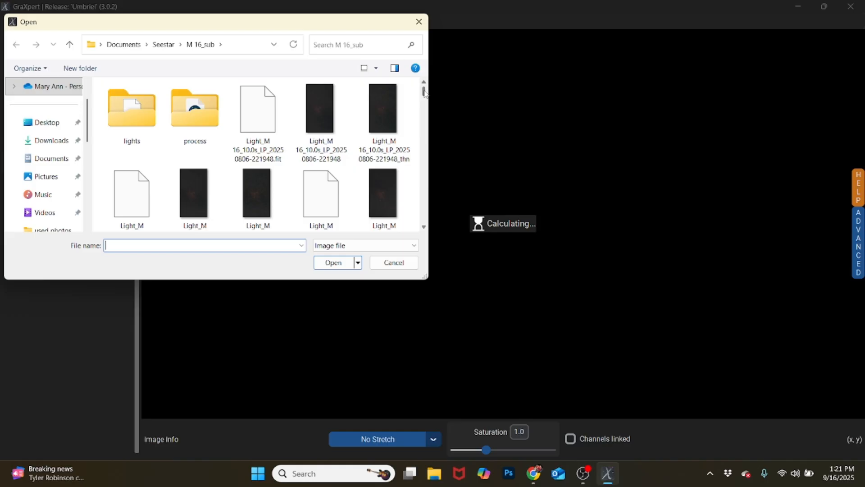
pyautogui.moveTo(425, 92); pyautogui.dragTo(425, 83)
pyautogui.click(207, 48)
pyautogui.moveTo(424, 91); pyautogui.dragTo(423, 244)
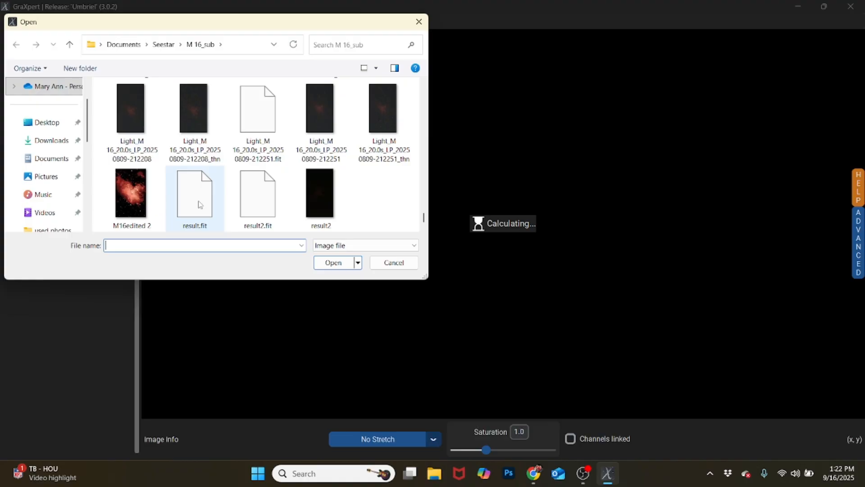
pyautogui.click(197, 203)
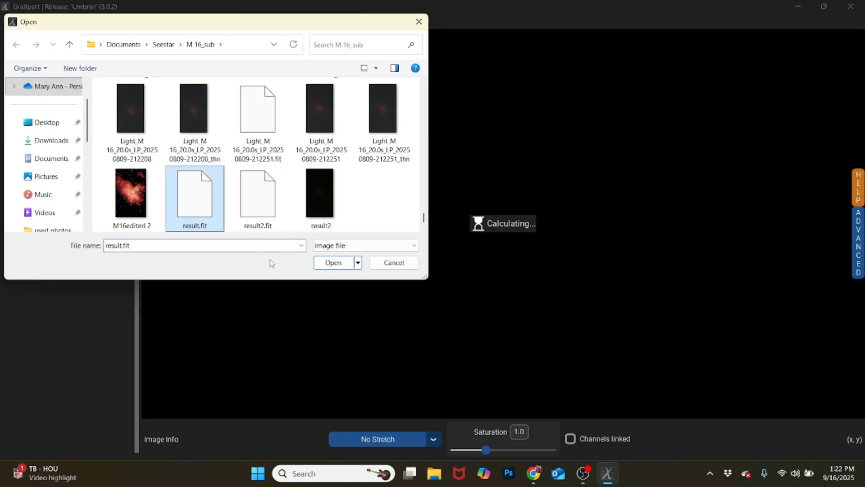
pyautogui.click(334, 264)
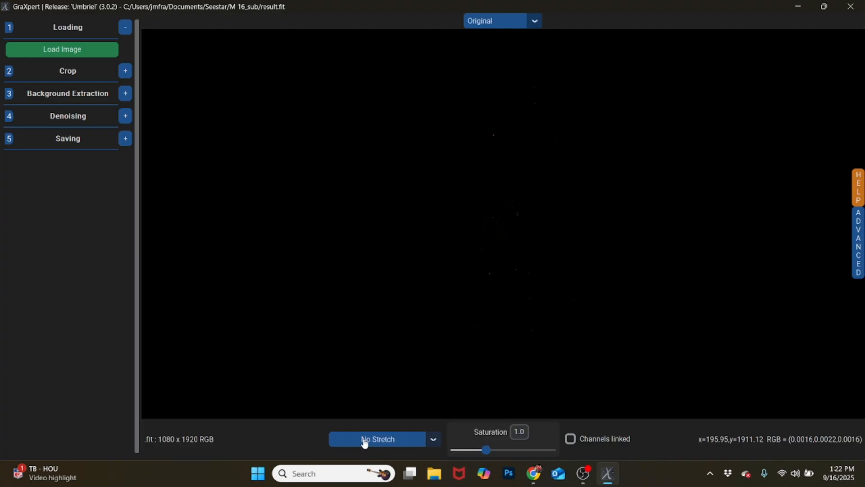
# - Compare the display stretches 10%, 15% and 20% Bg, 3 sigma on the image, and finish with 30% Bg, 2 sigma
pyautogui.click(434, 441)
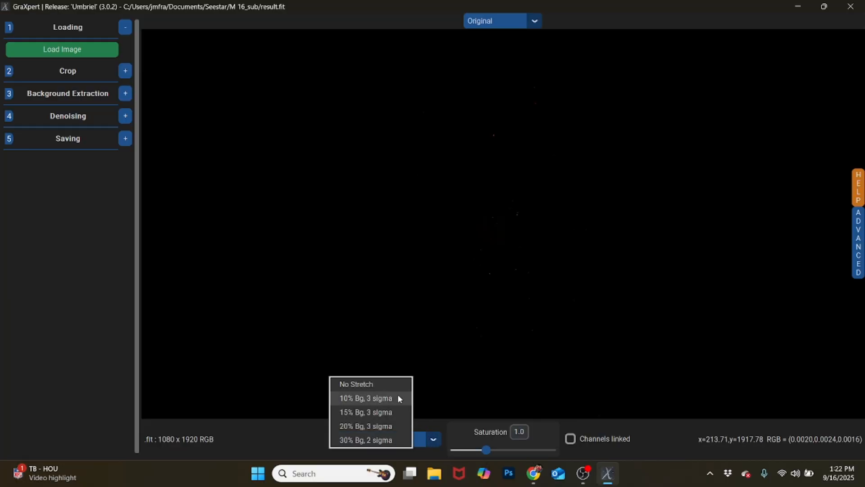
pyautogui.click(380, 399)
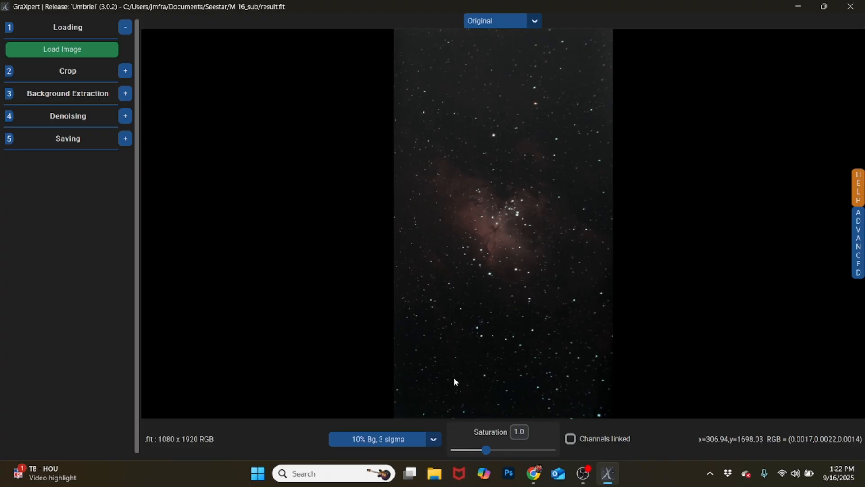
pyautogui.click(433, 440)
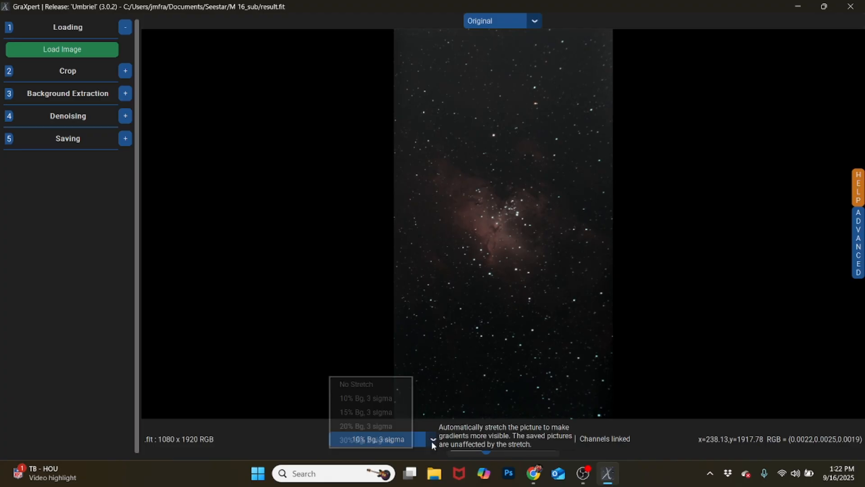
pyautogui.click(377, 412)
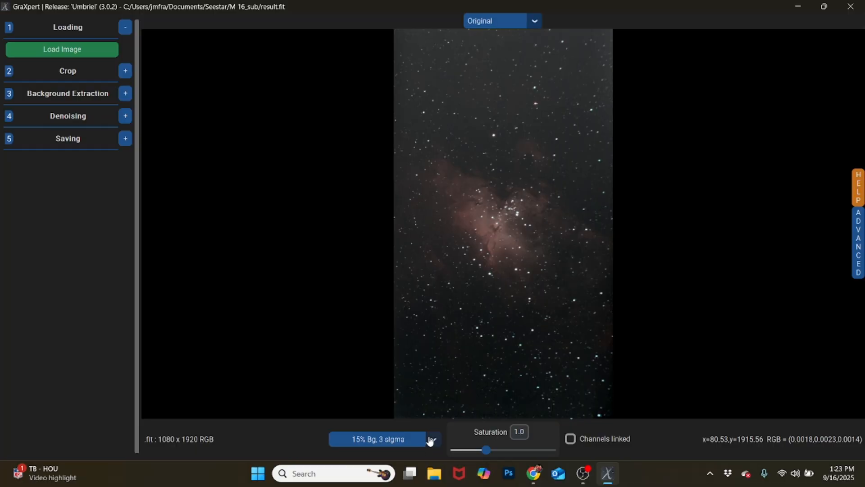
pyautogui.click(432, 440)
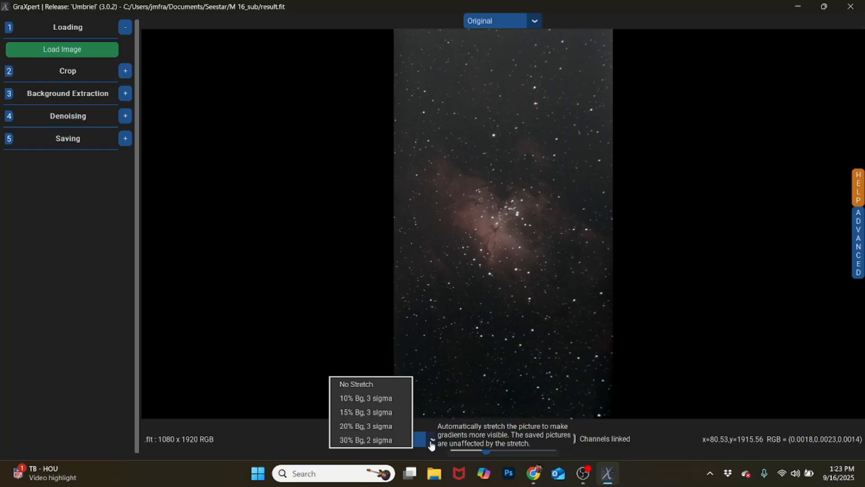
pyautogui.click(369, 426)
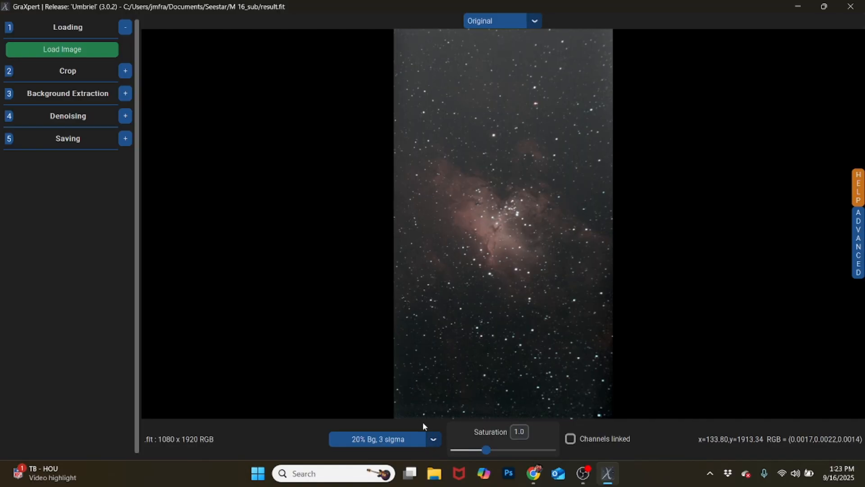
pyautogui.click(430, 439)
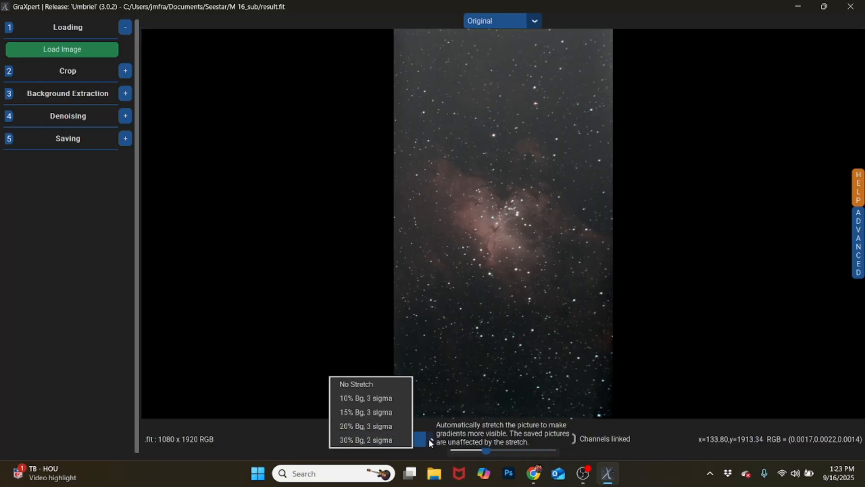
pyautogui.click(381, 440)
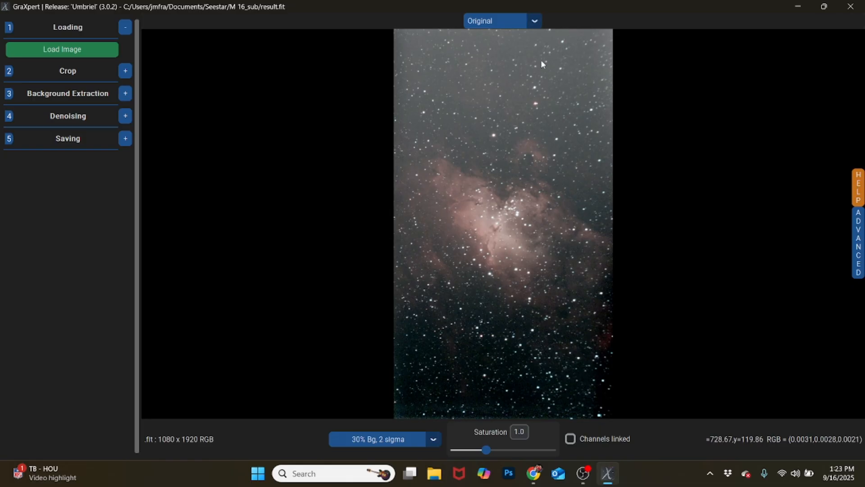
# - Set the display stretch to 10% Bg, 3 sigma and crop the image to a nearly square frame around the nebula
pyautogui.click(434, 442)
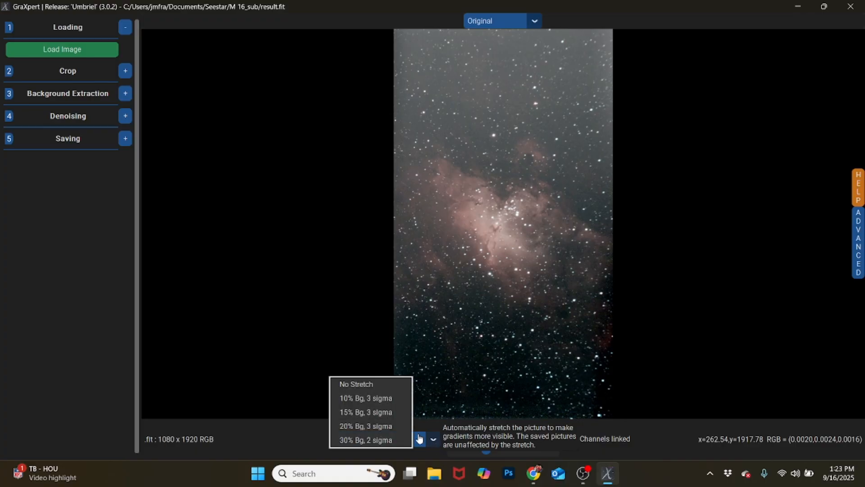
pyautogui.click(366, 399)
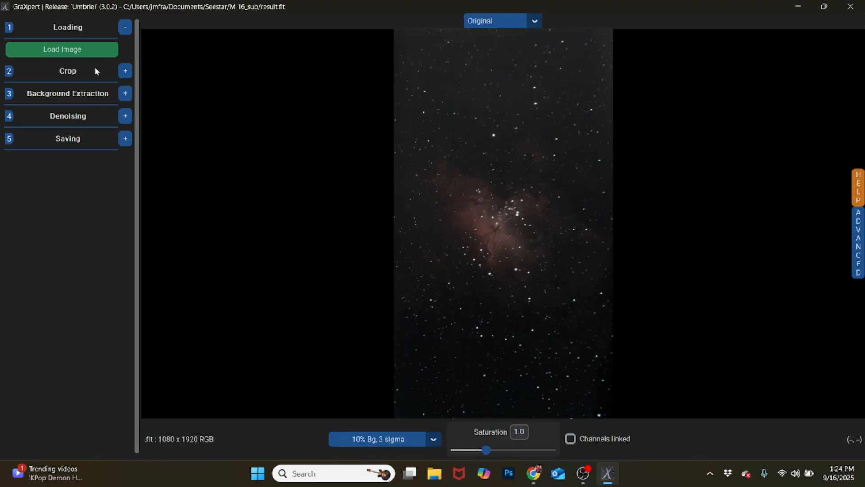
pyautogui.click(126, 72)
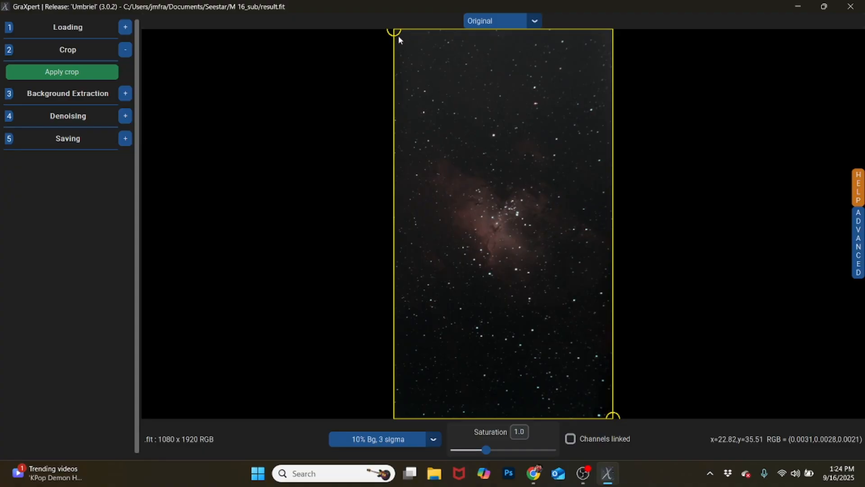
pyautogui.moveTo(395, 32); pyautogui.dragTo(416, 126)
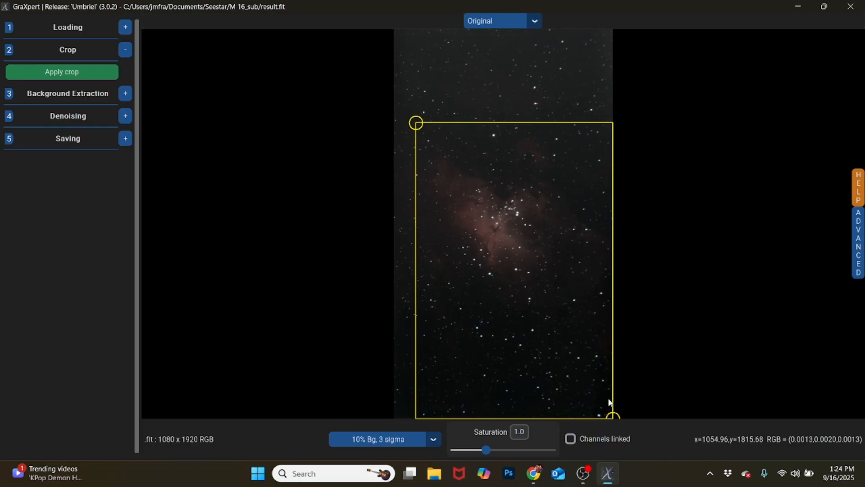
pyautogui.moveTo(616, 416); pyautogui.dragTo(599, 317)
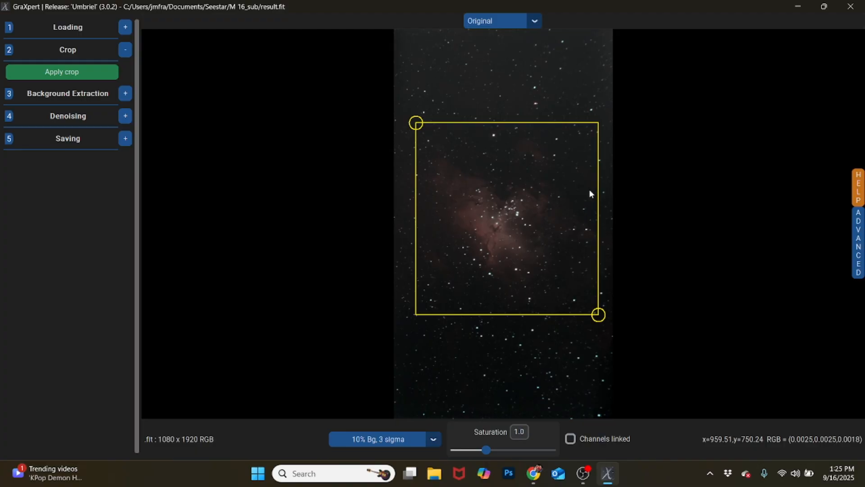
pyautogui.moveTo(599, 314); pyautogui.dragTo(584, 302)
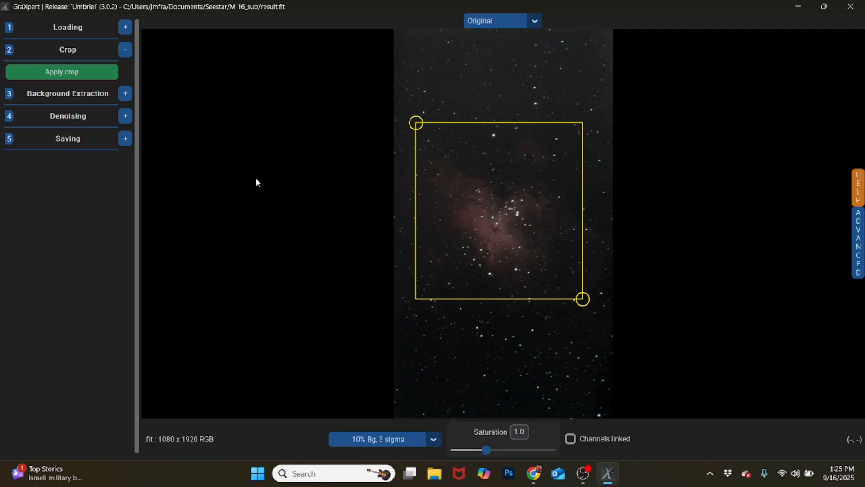
pyautogui.click(67, 75)
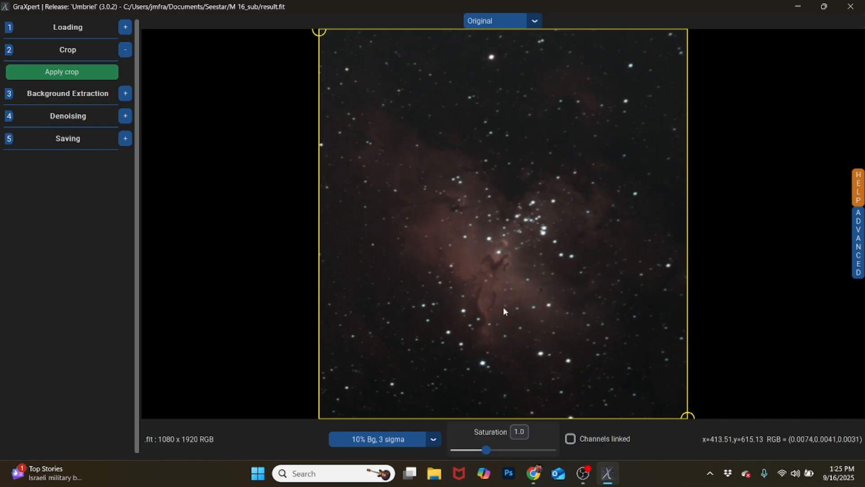
# - Compare the 15%, 20%, 30% and 10% Bg display stretches on the cropped image, and finish with 15% Bg, 3 sigma
pyautogui.click(434, 441)
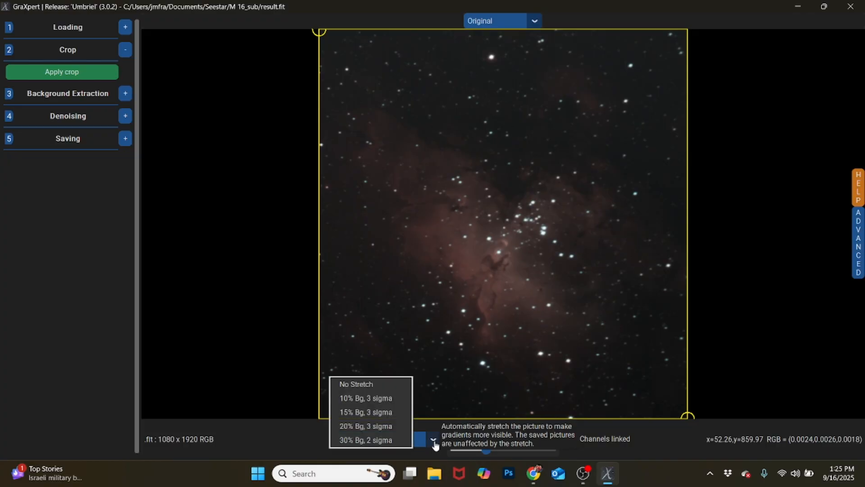
pyautogui.click(360, 411)
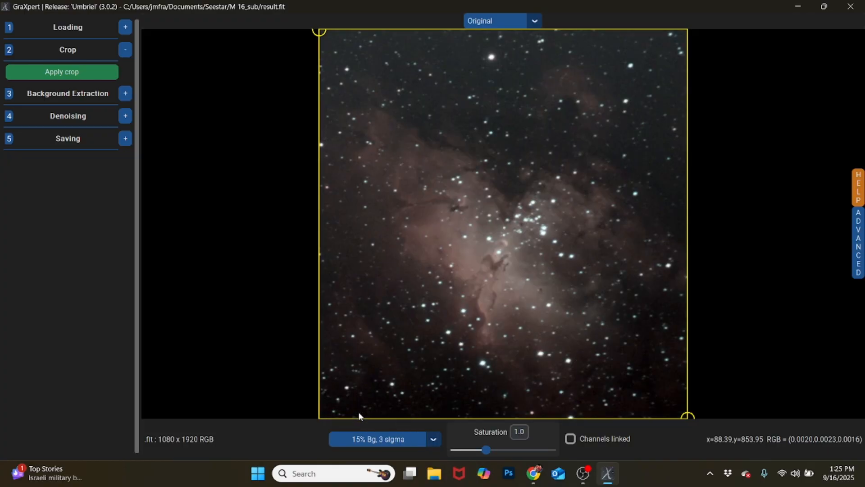
pyautogui.click(433, 441)
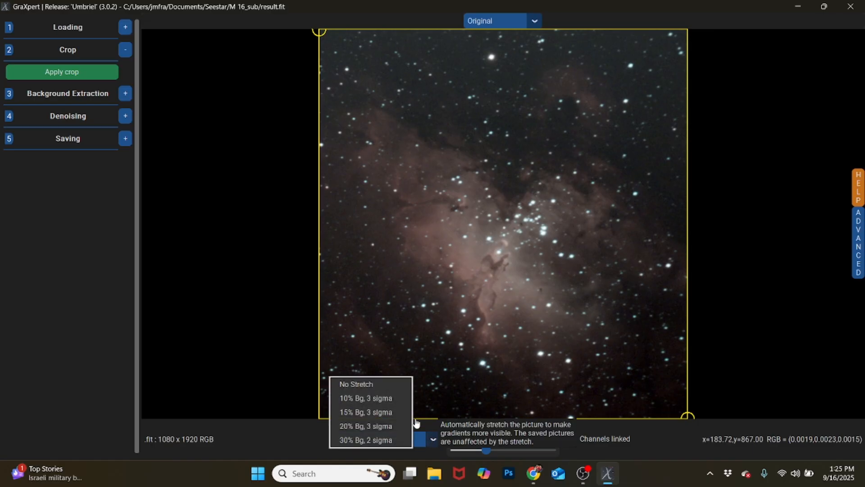
pyautogui.click(374, 424)
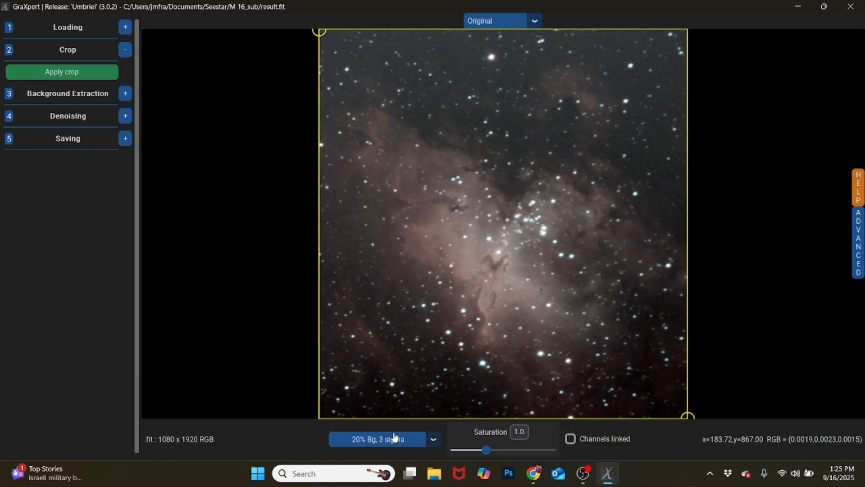
pyautogui.click(433, 439)
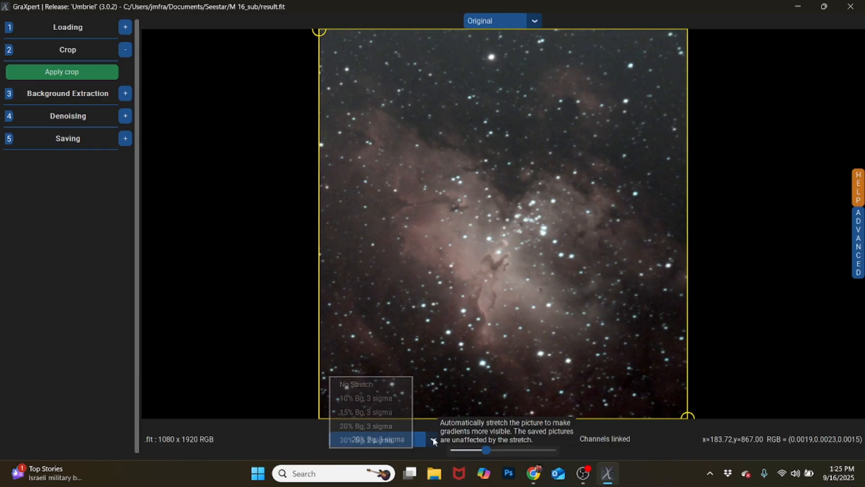
pyautogui.click(387, 440)
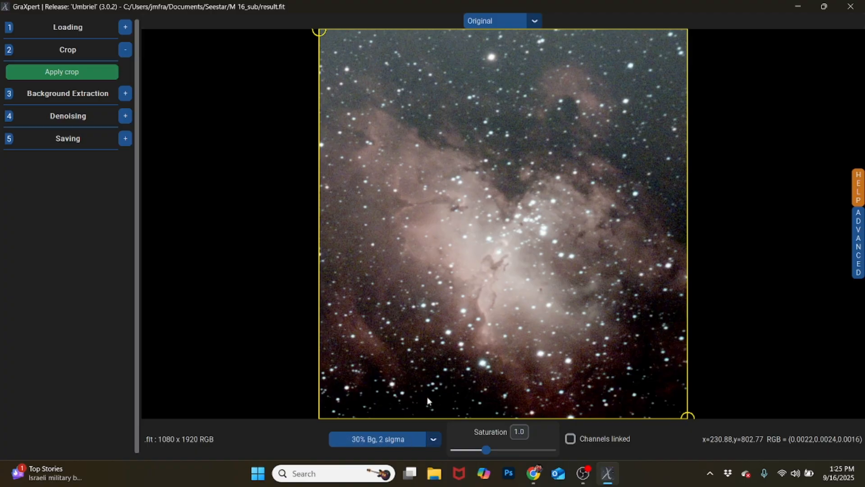
pyautogui.click(433, 440)
pyautogui.click(379, 398)
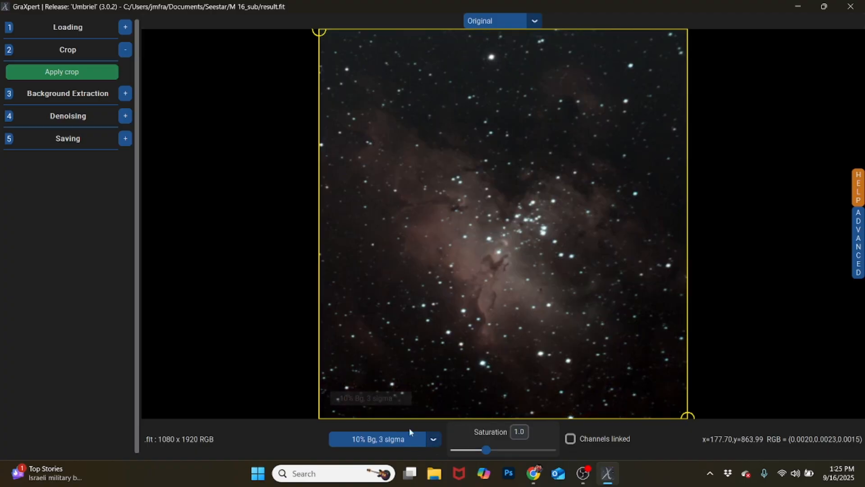
pyautogui.click(435, 444)
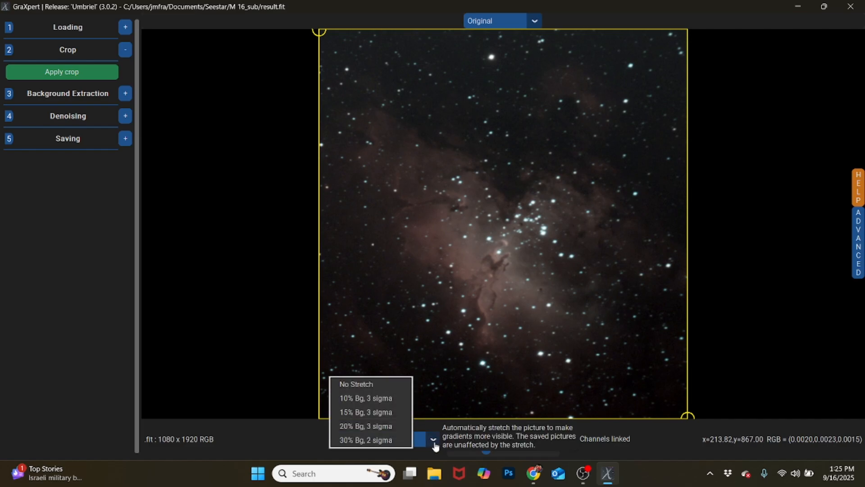
pyautogui.click(378, 412)
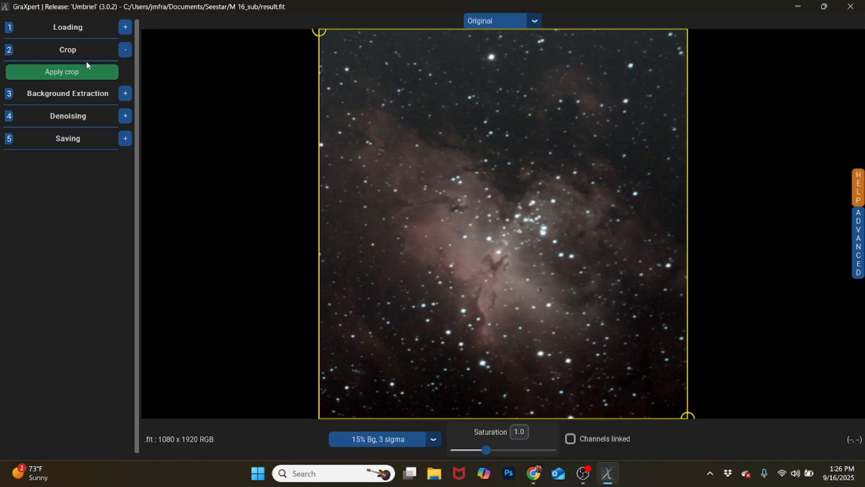
# - Examine the RBF sample-point options for Background Extraction, and return the interpolation method to AI
pyautogui.click(125, 95)
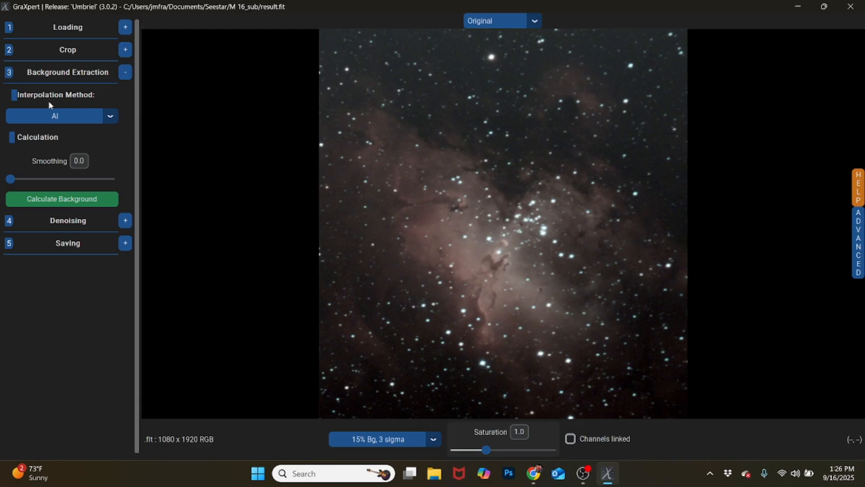
pyautogui.click(111, 118)
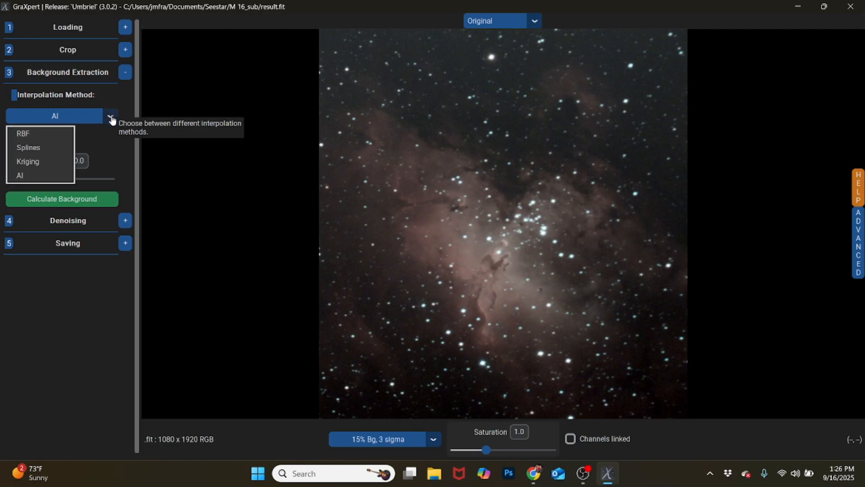
pyautogui.click(40, 132)
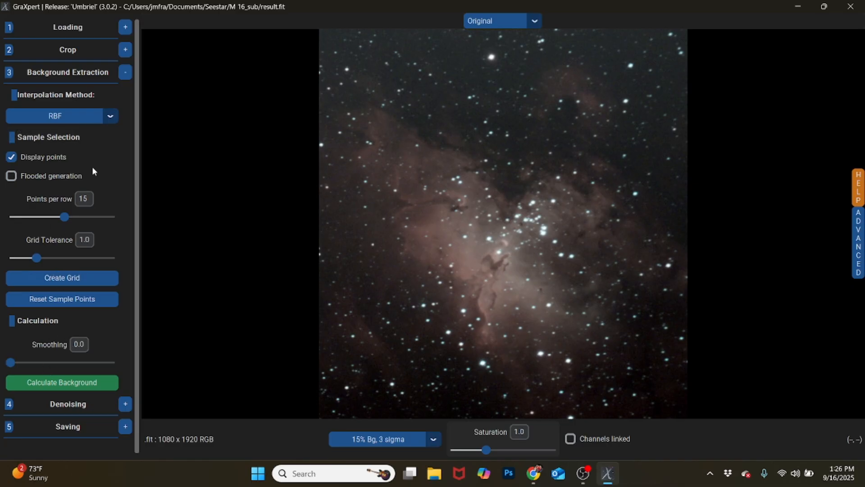
pyautogui.click(111, 118)
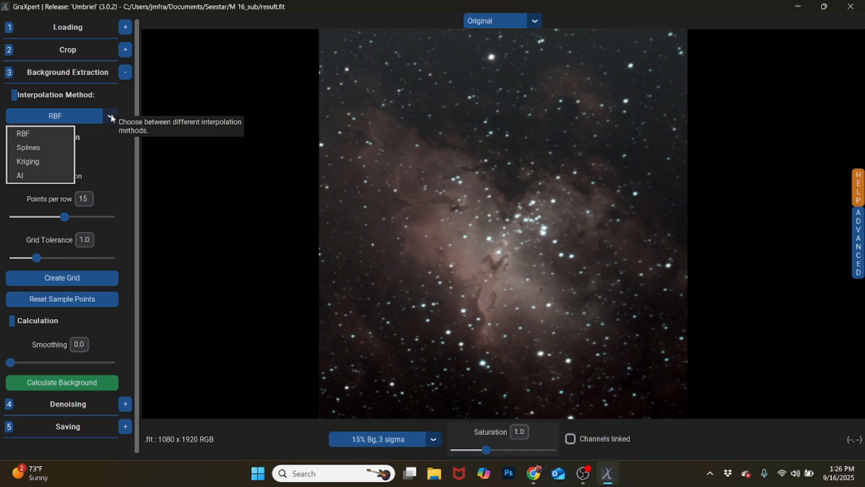
pyautogui.click(41, 179)
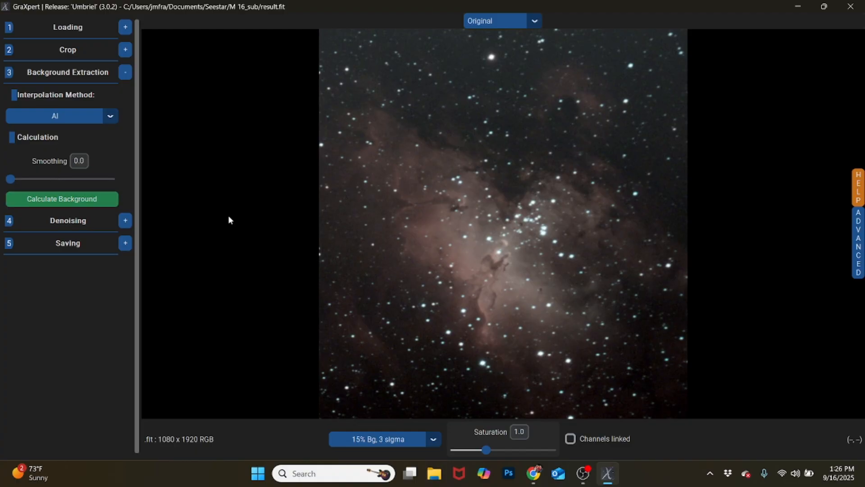
# - Try to calculate the background of the cropped image with the AI interpolation method
pyautogui.click(70, 203)
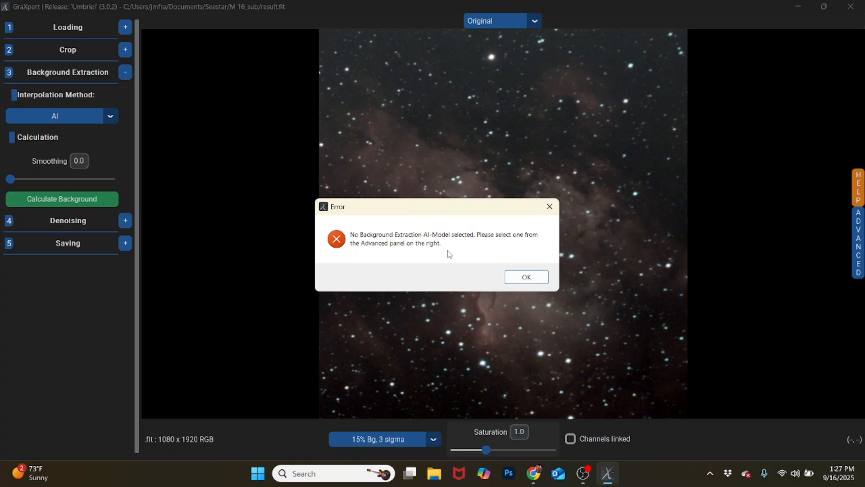
pyautogui.click(526, 277)
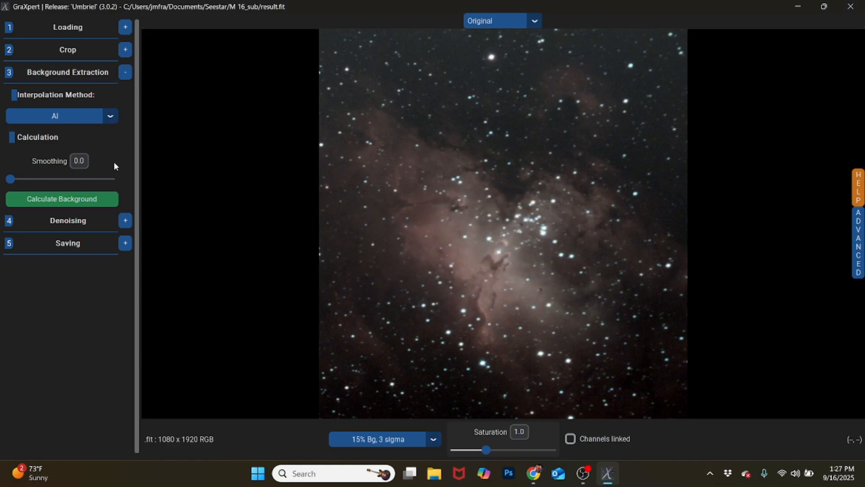
# - Open the Advanced Settings and look through the sample point, interpolation, interface and AI-model options
pyautogui.click(859, 253)
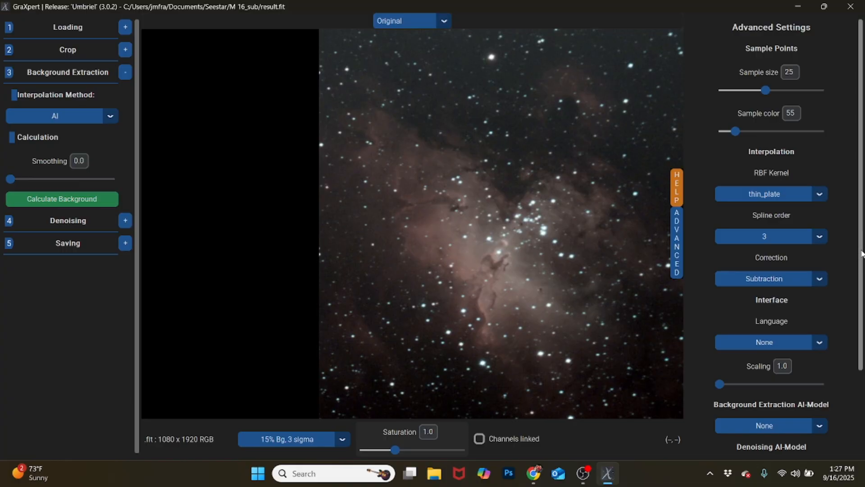
pyautogui.scroll(-6, 861, 254)
pyautogui.scroll(5, 857, 208)
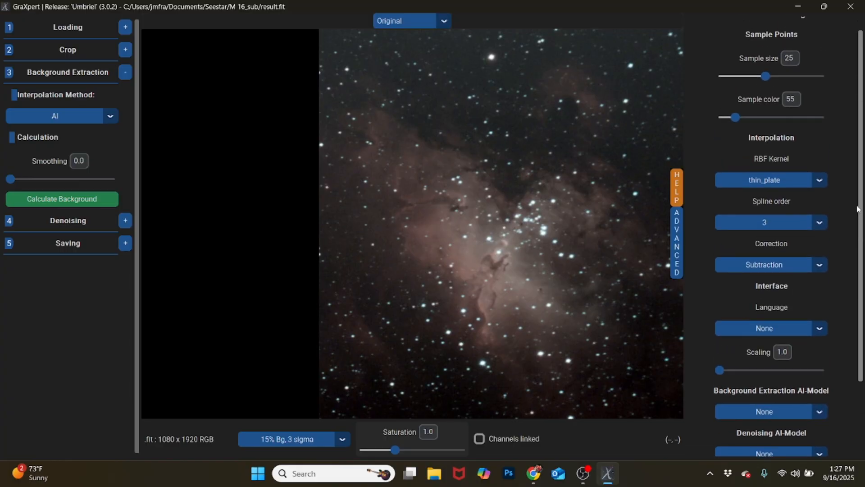
pyautogui.scroll(1, 858, 208)
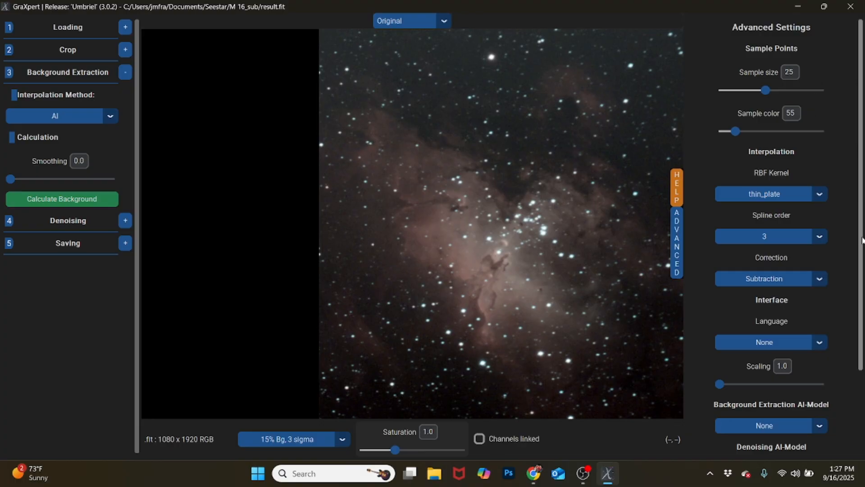
pyautogui.scroll(-6, 863, 239)
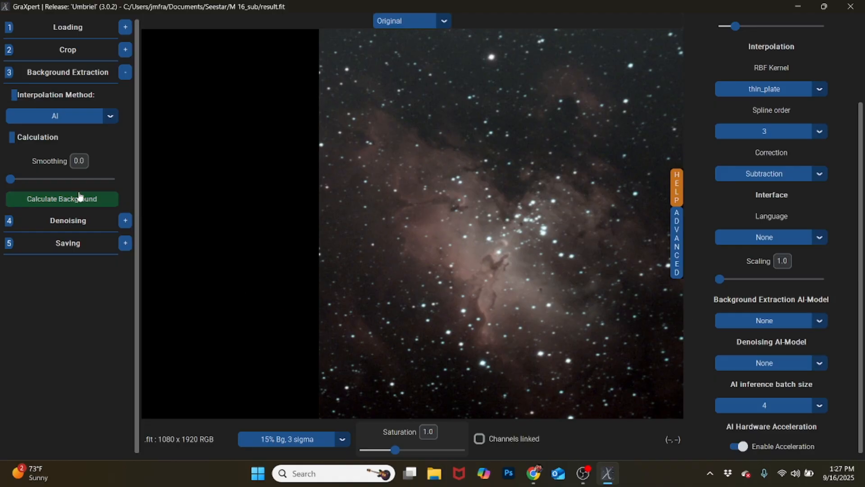
# - Try the AI background calculation again with the Advanced Settings open
pyautogui.click(94, 201)
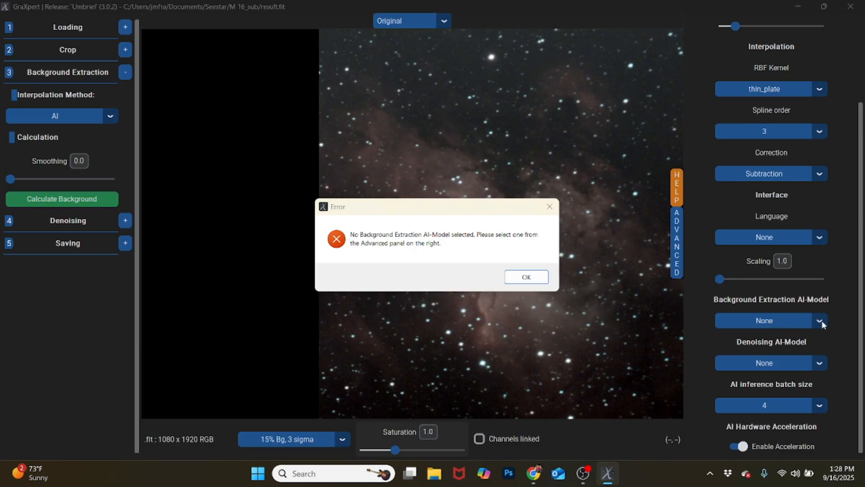
pyautogui.click(526, 277)
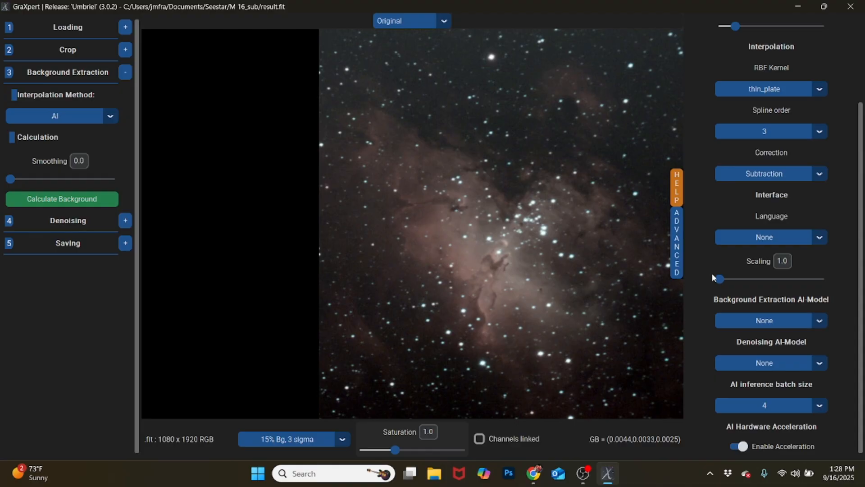
# - Set the Background Extraction AI-Model to 1.0.1 and close the Advanced Settings
pyautogui.click(820, 321)
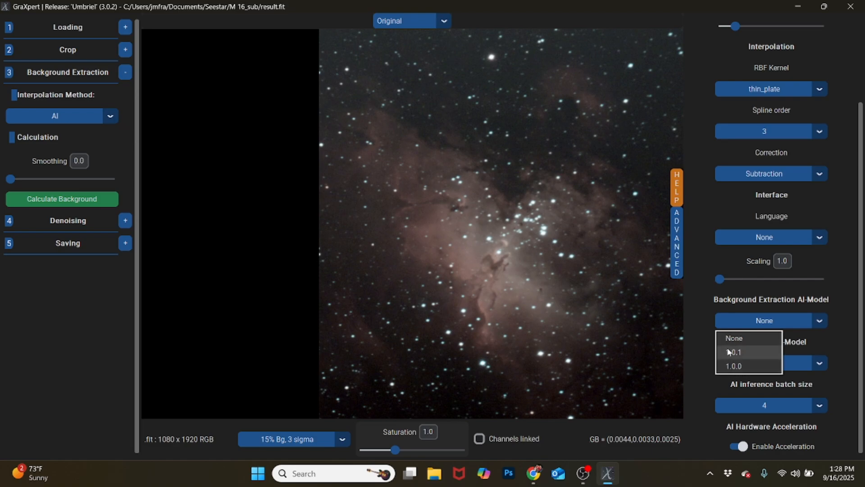
pyautogui.click(752, 350)
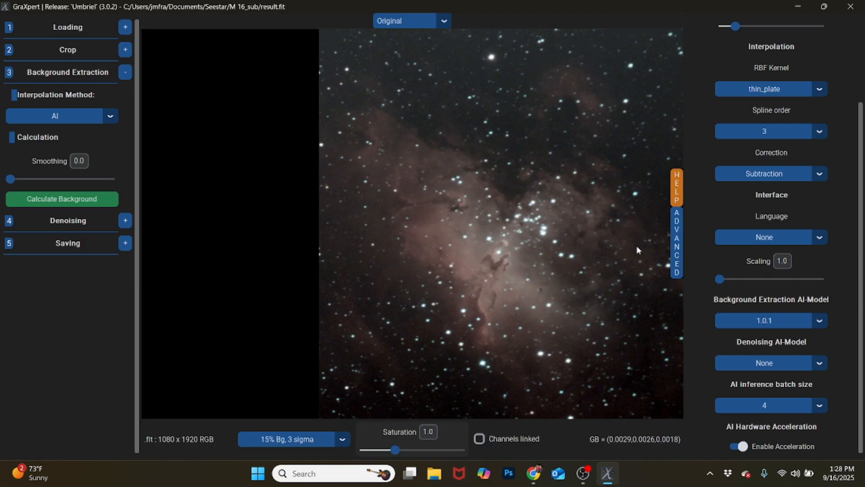
pyautogui.click(677, 247)
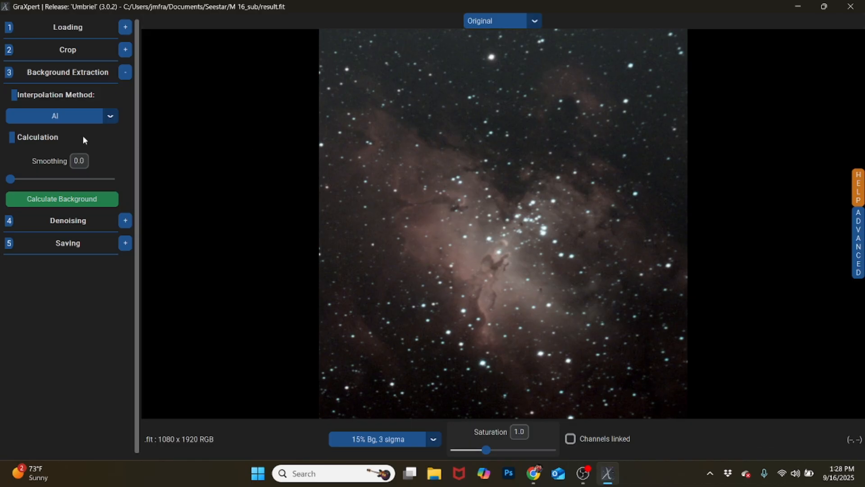
# - Calculate the background with the AI method and set the gradient-corrected image's display stretch to 10% Bg, 3 sigma
pyautogui.click(57, 201)
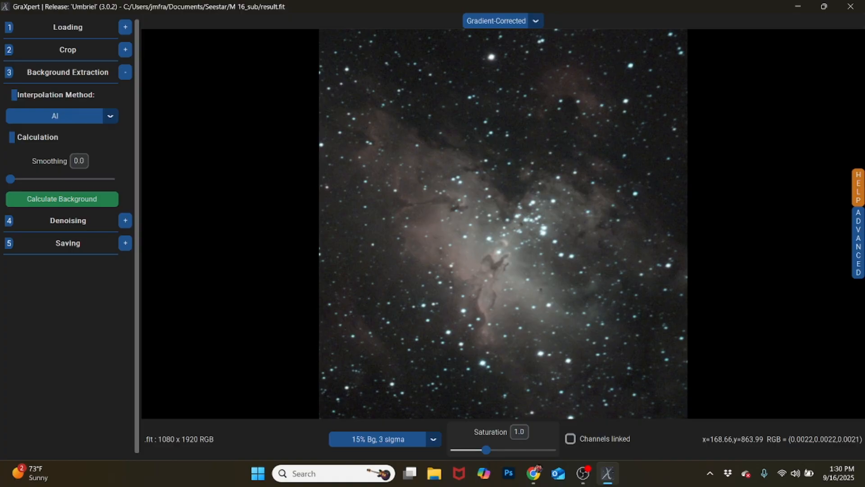
pyautogui.click(433, 441)
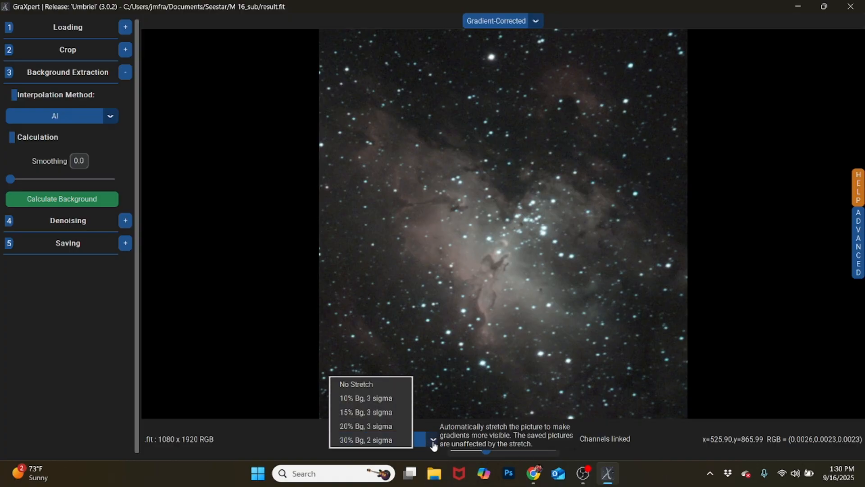
pyautogui.click(377, 397)
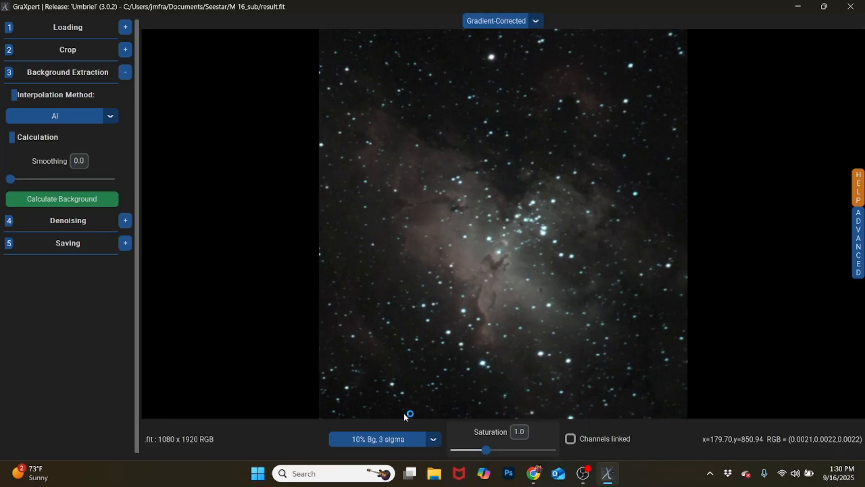
# - Preview the gradient-corrected image with the 15% Bg and 20% Bg, 3 sigma stretches, and return to 10% Bg, 3 sigma
pyautogui.click(434, 440)
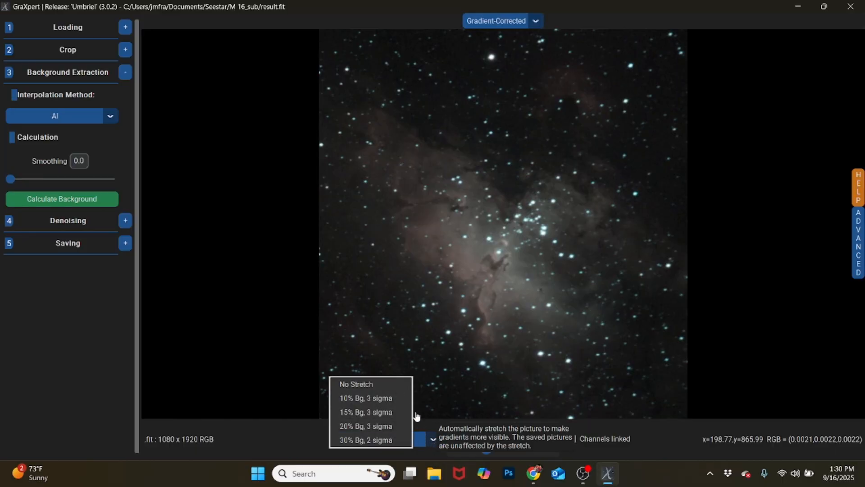
pyautogui.click(372, 413)
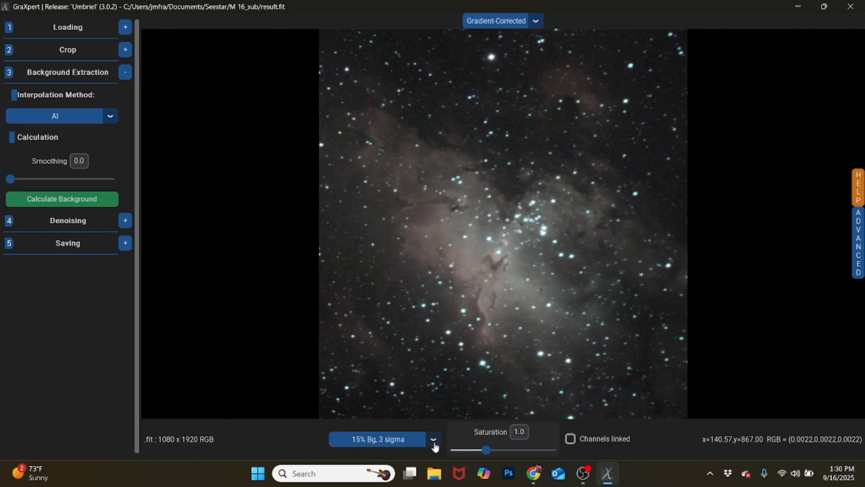
pyautogui.click(434, 440)
pyautogui.click(374, 426)
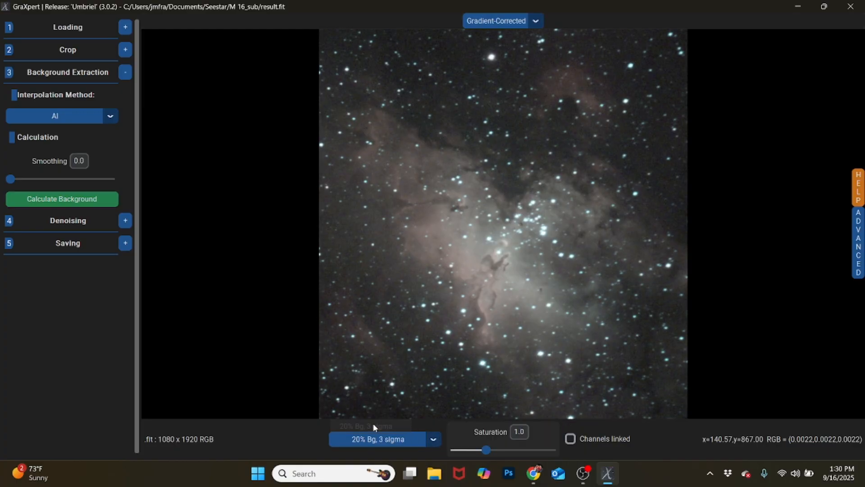
pyautogui.click(434, 440)
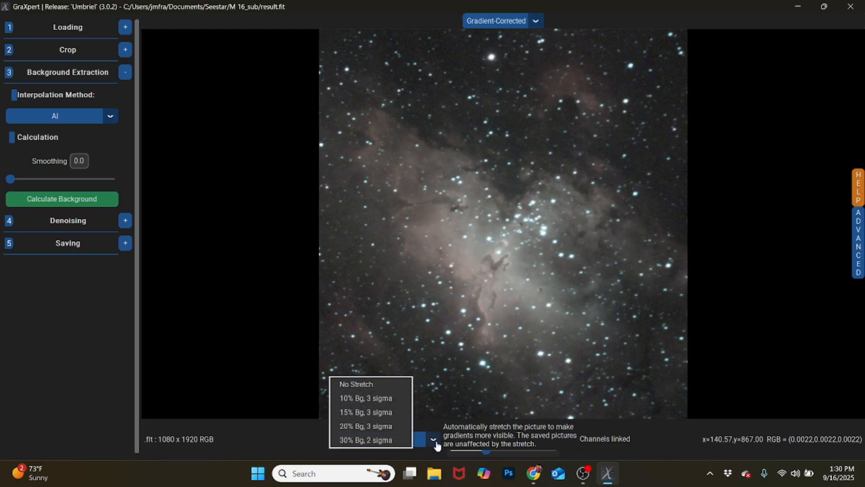
pyautogui.click(369, 397)
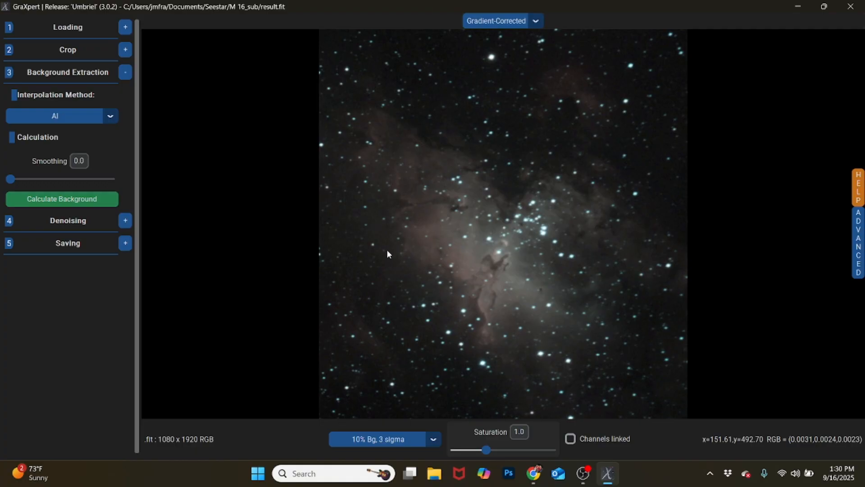
# - Save the processed image as a 32 bit Tiff named result_GraXpert in the M 16_sub folder
pyautogui.click(126, 74)
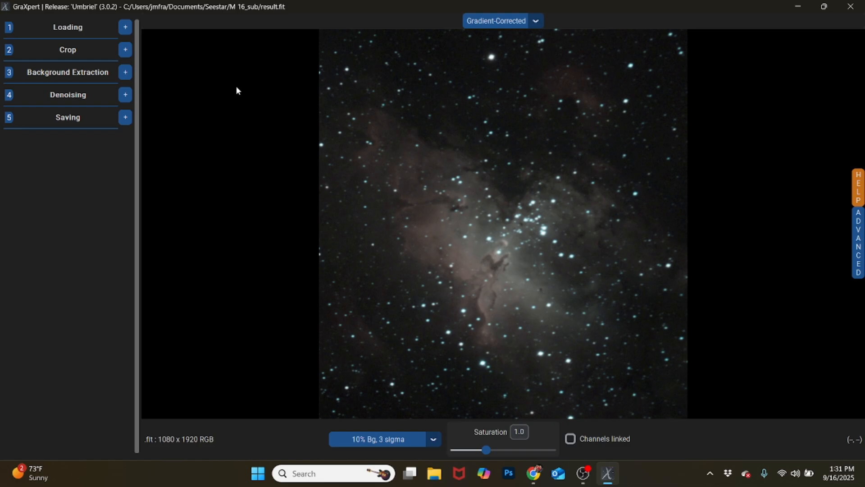
pyautogui.click(126, 119)
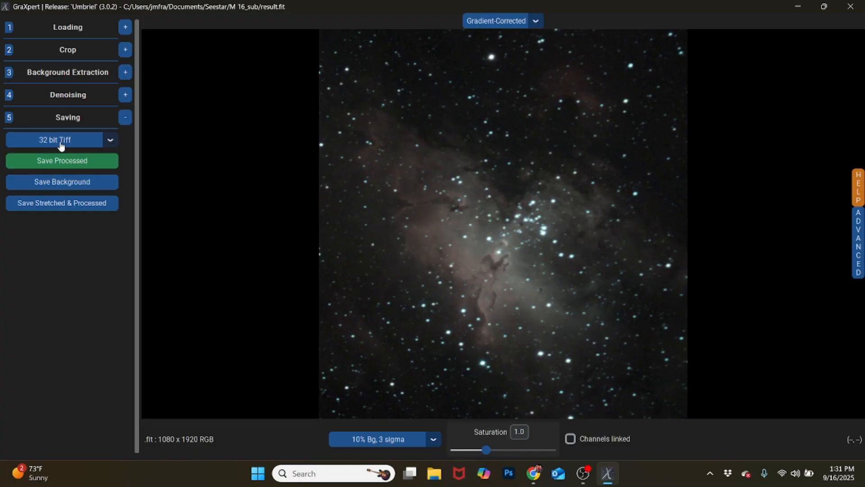
pyautogui.click(80, 165)
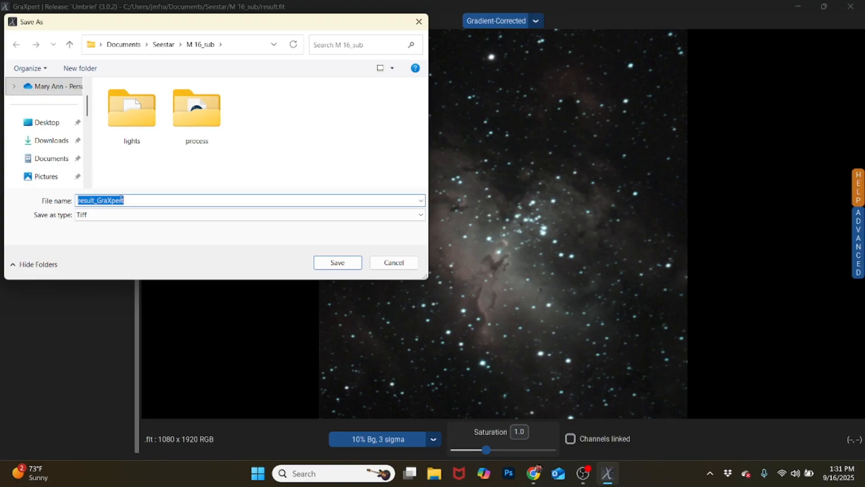
pyautogui.click(151, 201)
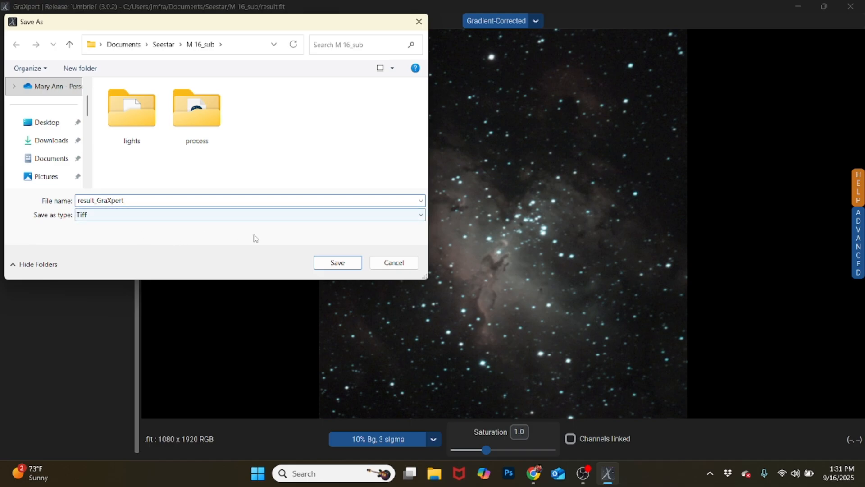
pyautogui.click(344, 266)
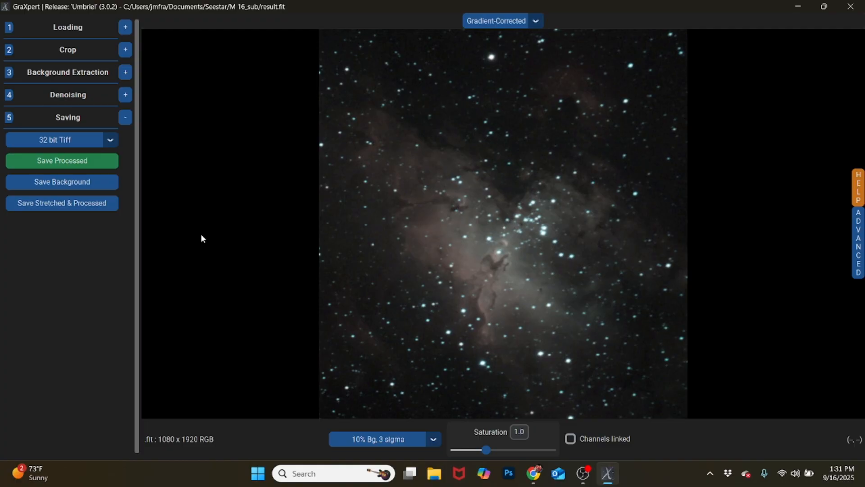
# - Load the saved result_GraXpert image from the M 16_sub folder
pyautogui.click(125, 28)
pyautogui.click(70, 54)
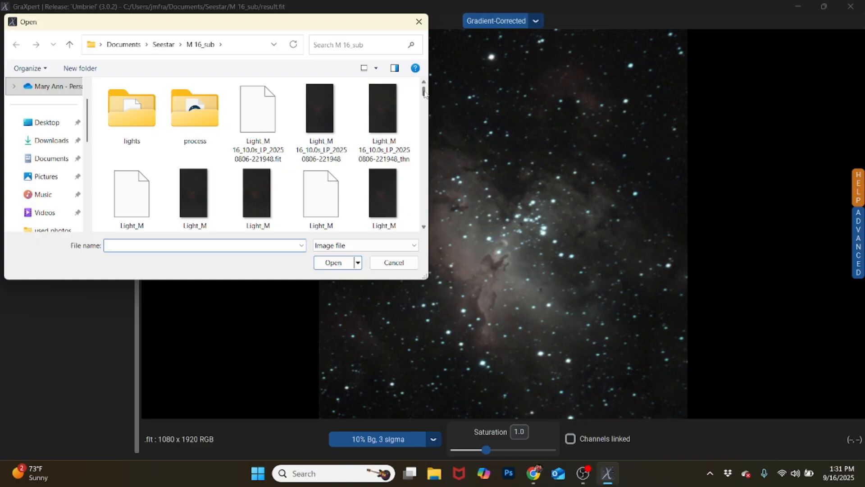
pyautogui.moveTo(424, 92); pyautogui.dragTo(419, 244)
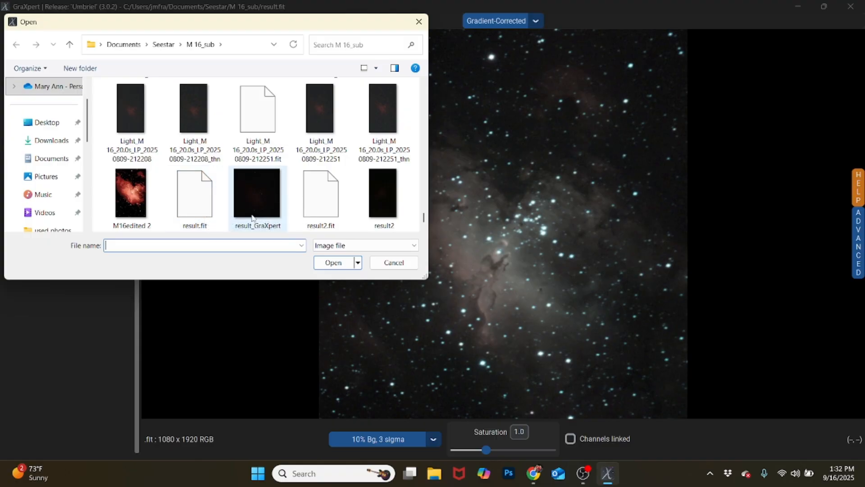
pyautogui.click(259, 202)
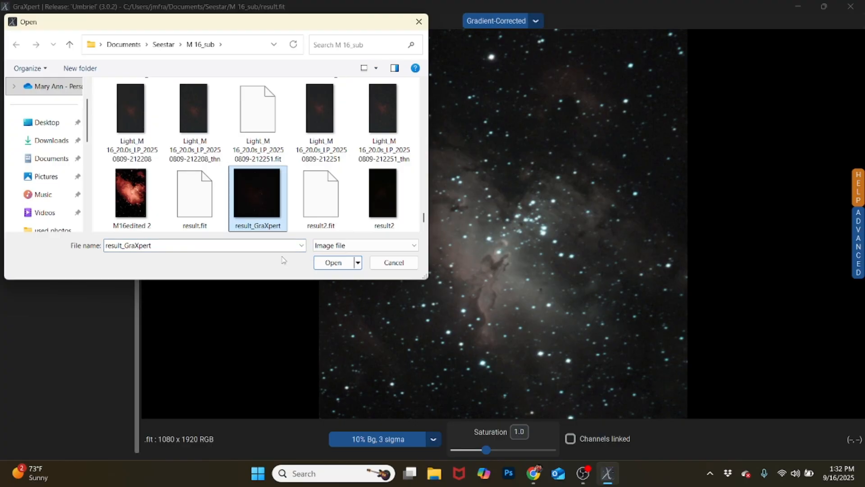
pyautogui.click(334, 262)
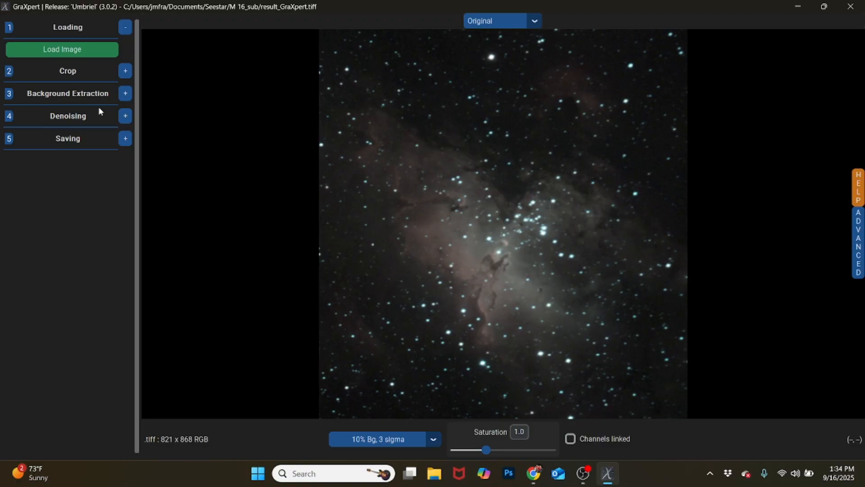
# - Try to denoise the loaded image with a denoise strength of 0.5
pyautogui.click(123, 117)
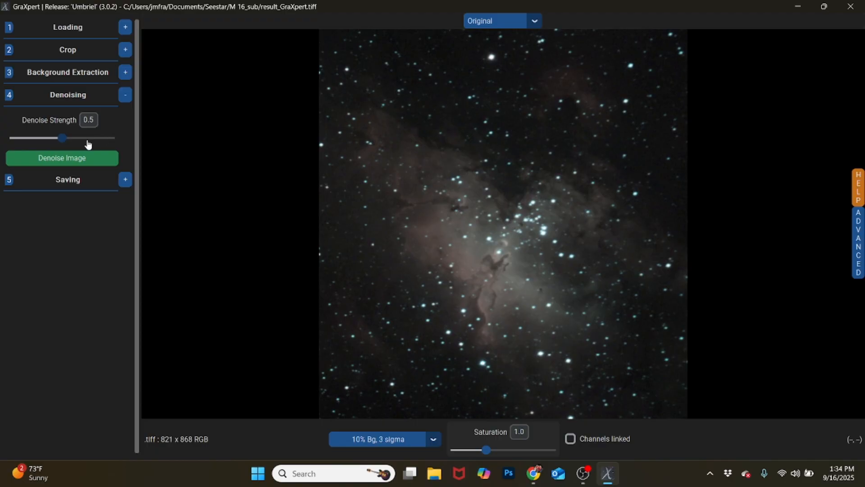
pyautogui.click(64, 160)
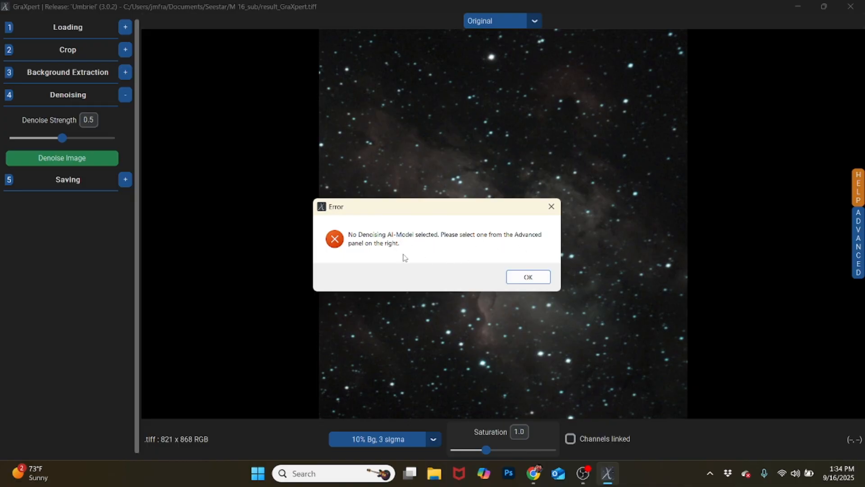
pyautogui.click(540, 277)
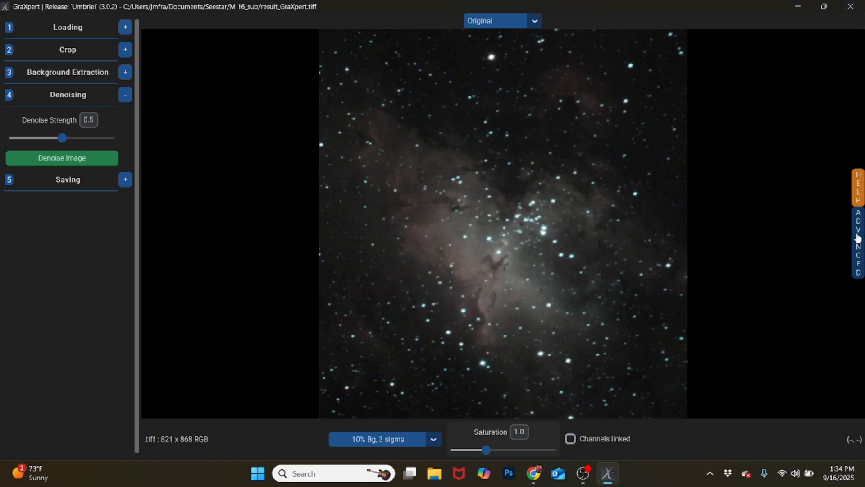
# - Set the Background Extraction AI-Model to 1.0.1 and the Denoising AI-Model to 3.0.2, and close the Advanced Settings
pyautogui.click(859, 251)
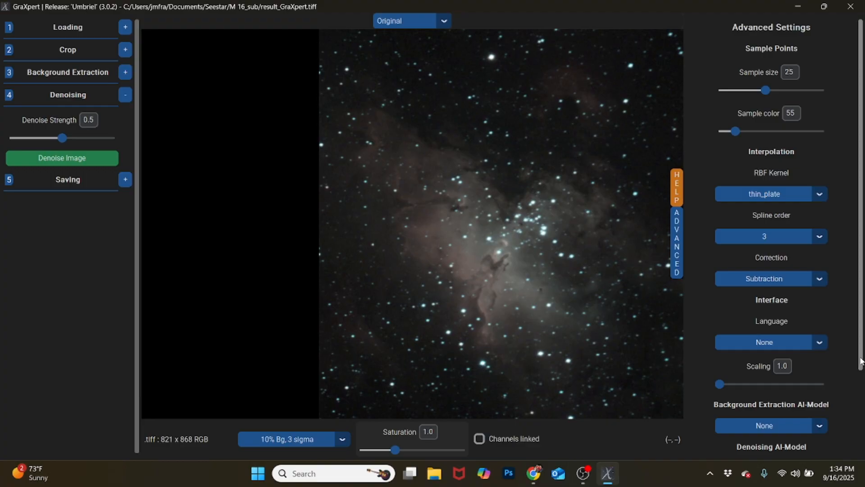
pyautogui.scroll(-3, 863, 367)
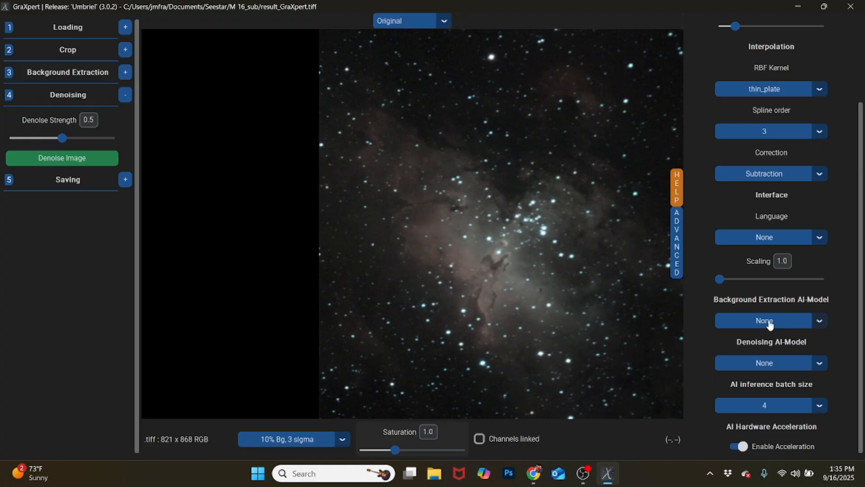
pyautogui.click(820, 326)
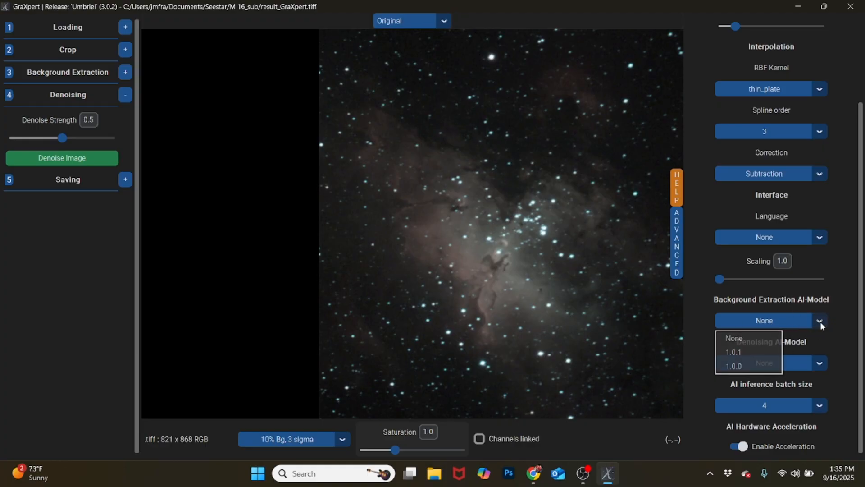
pyautogui.click(744, 353)
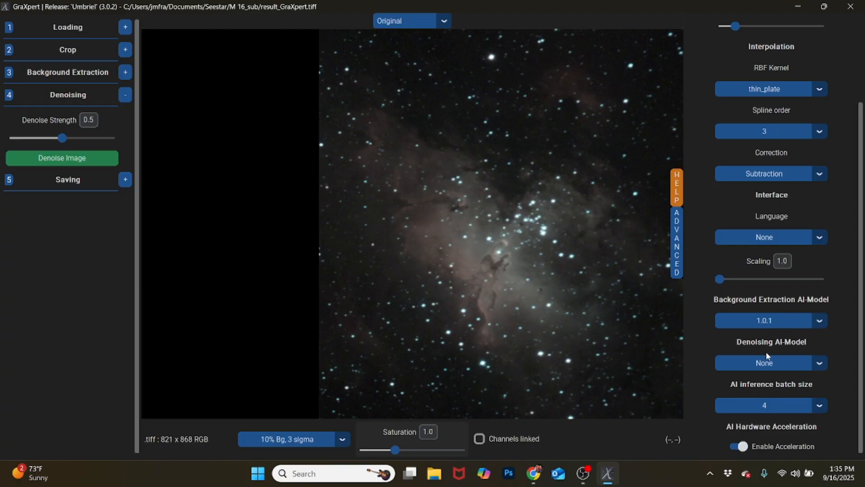
pyautogui.click(820, 364)
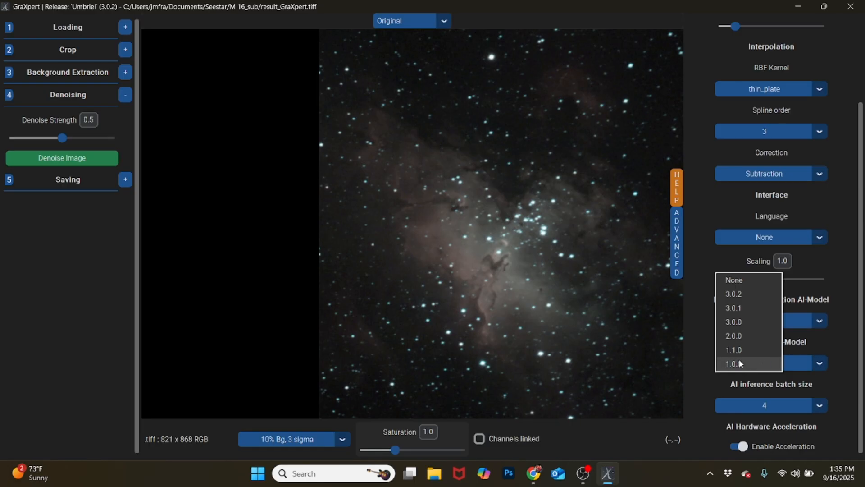
pyautogui.click(757, 295)
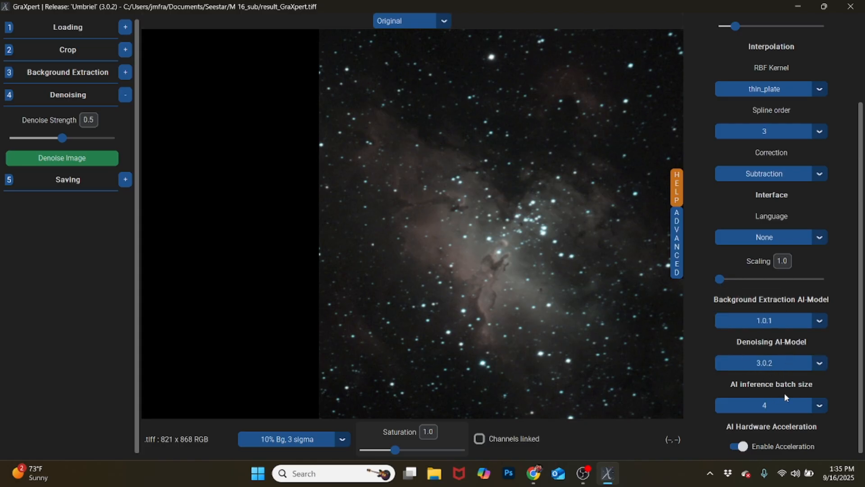
pyautogui.click(677, 266)
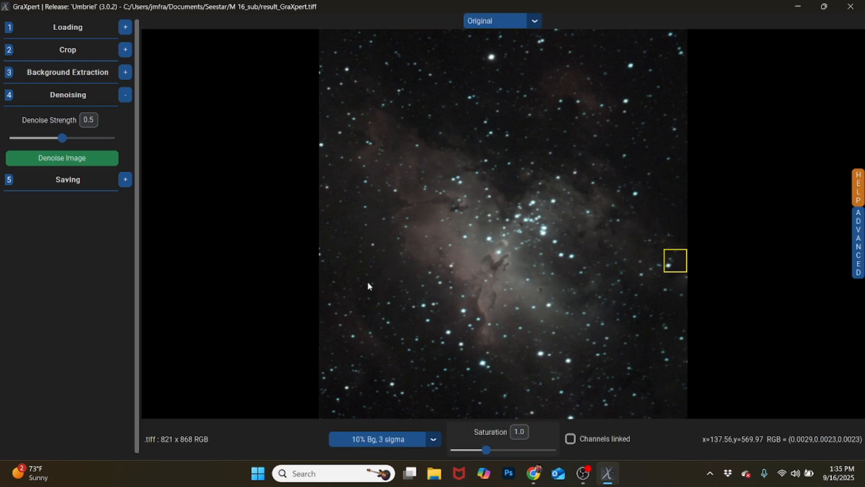
# - Denoise the image at strength 0.5, accepting the AI-model download, and compare the Original and Denoised views
pyautogui.click(62, 159)
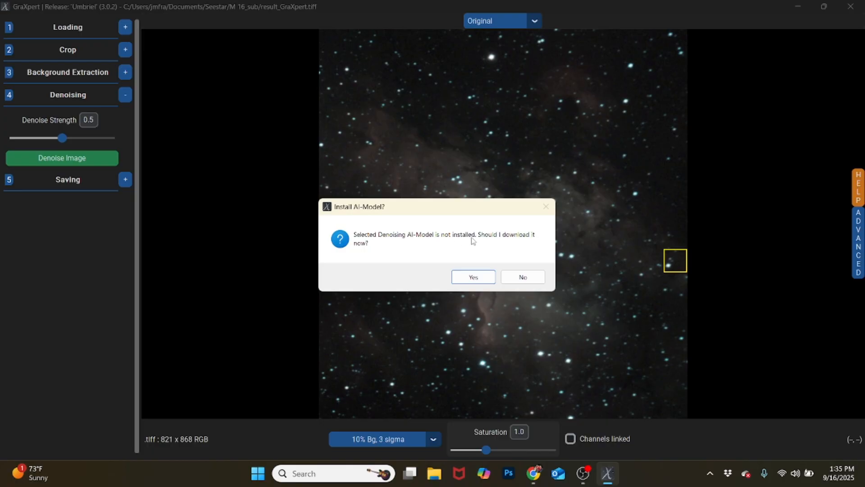
pyautogui.click(479, 279)
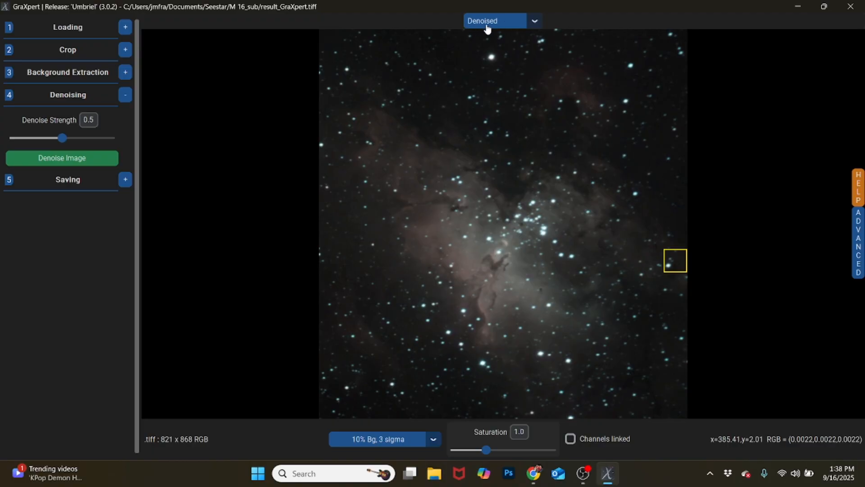
pyautogui.click(535, 22)
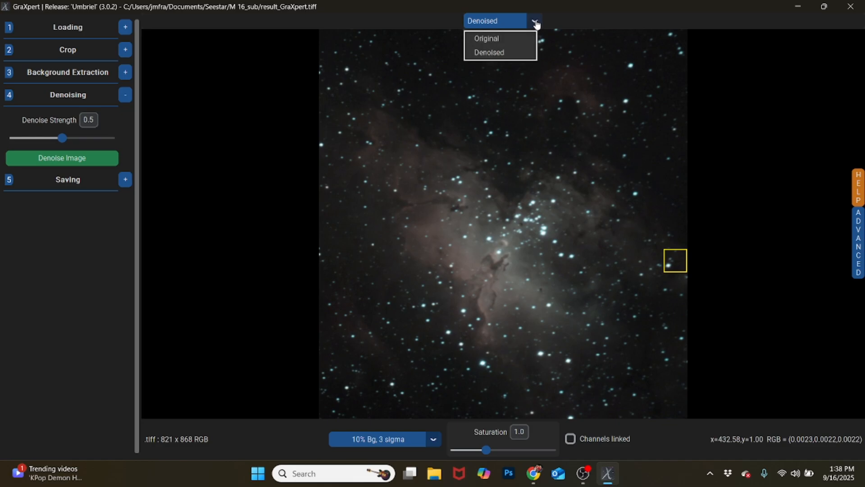
pyautogui.click(516, 40)
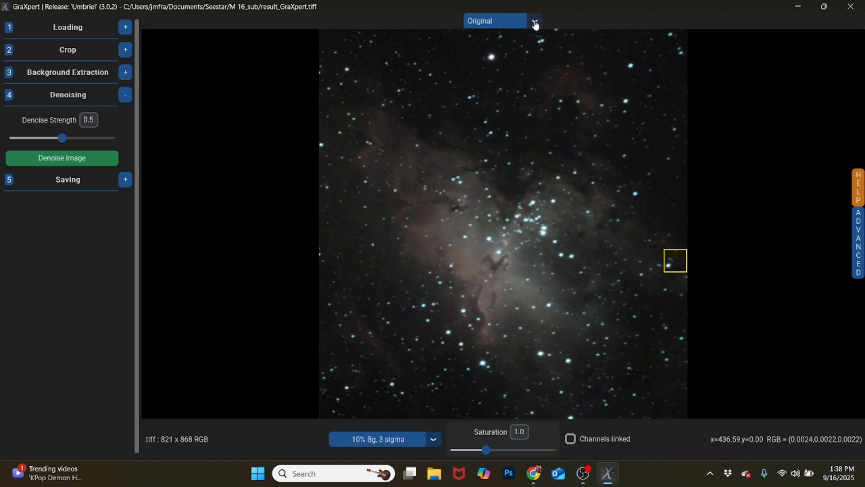
pyautogui.click(522, 26)
pyautogui.click(517, 54)
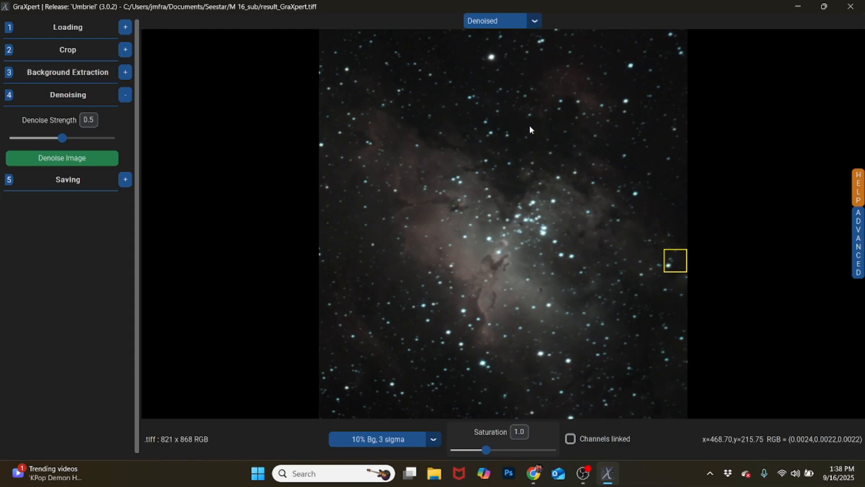
# - Set the display stretch to 30% Bg, 2 sigma and compare the Original and Denoised views at that stretch
pyautogui.click(434, 440)
pyautogui.click(390, 443)
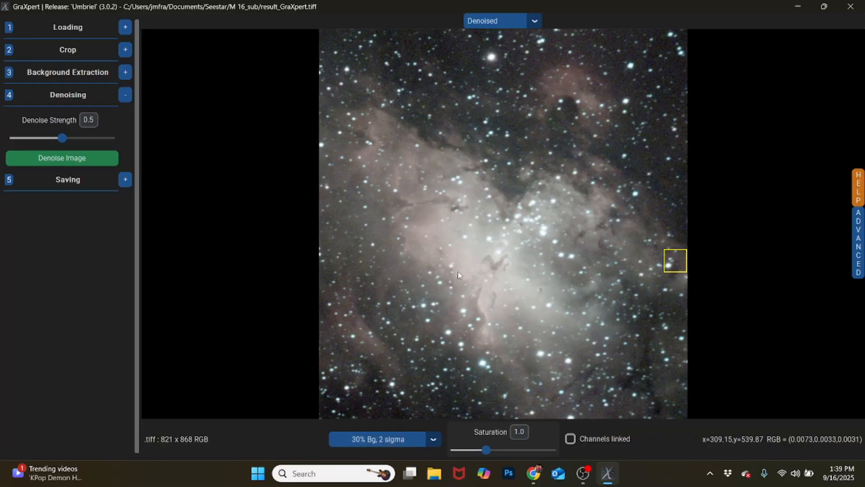
pyautogui.click(536, 22)
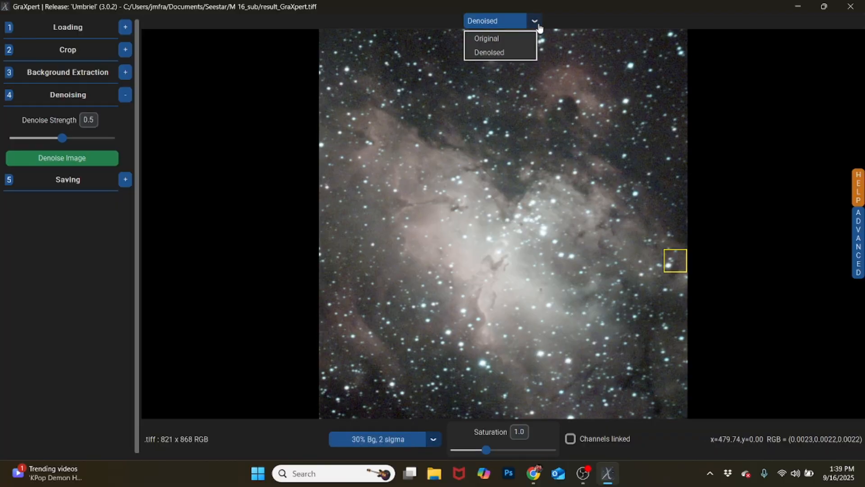
pyautogui.click(518, 38)
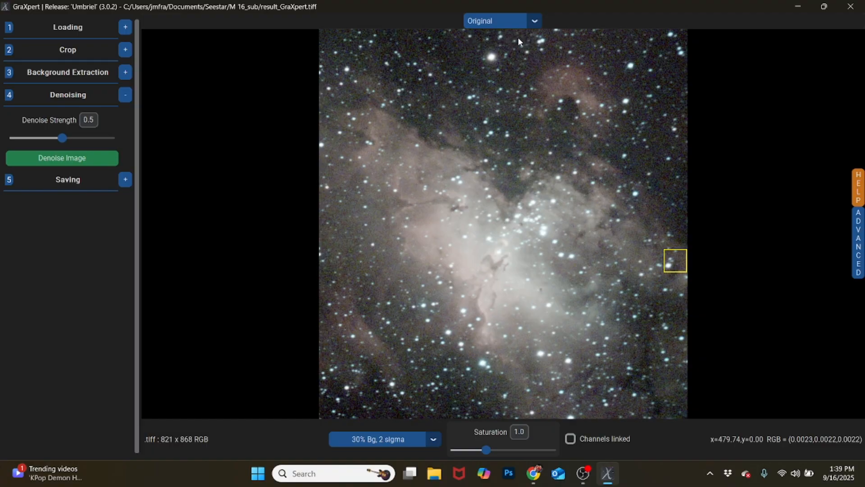
pyautogui.click(536, 21)
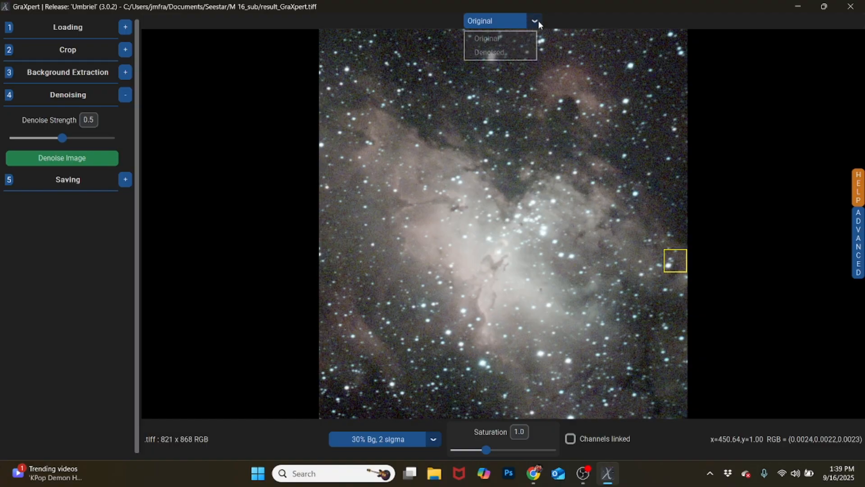
pyautogui.click(514, 54)
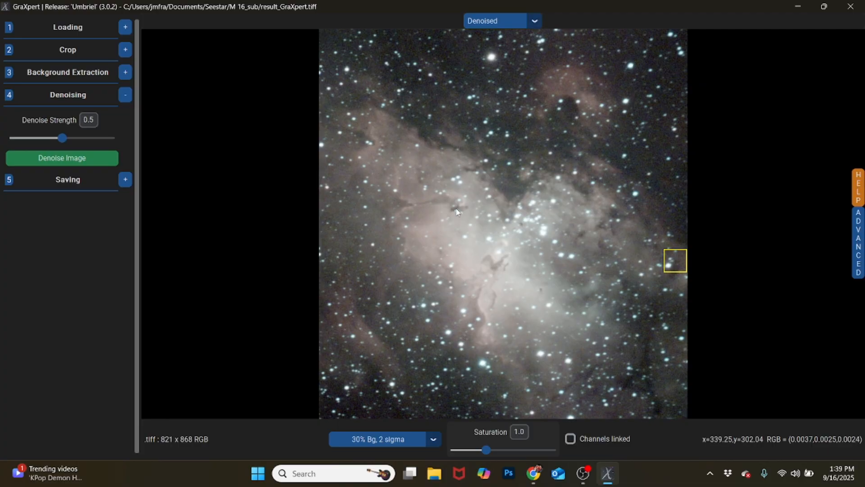
# - Set the display stretch to 10% Bg, 3 sigma and compare the Original and Denoised views at that stretch
pyautogui.click(433, 439)
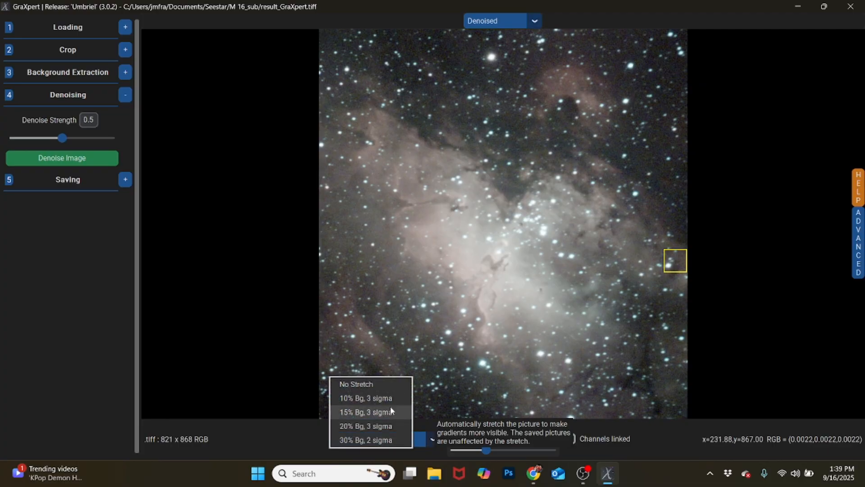
pyautogui.click(382, 397)
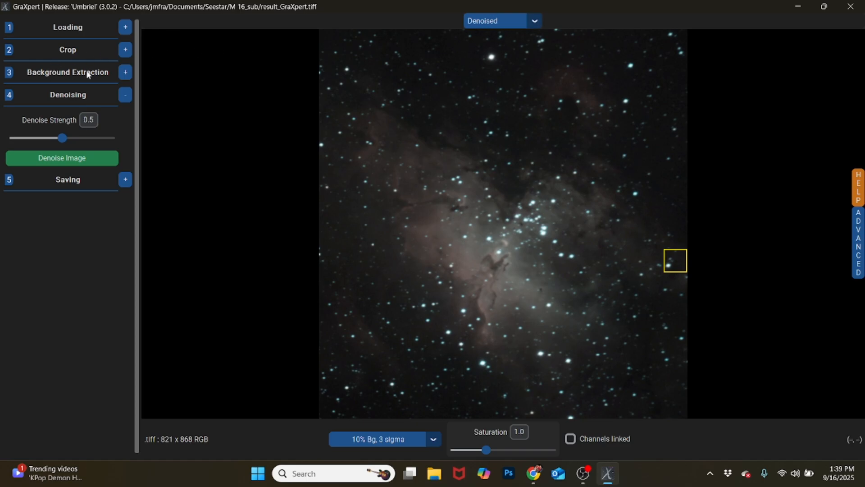
pyautogui.click(534, 23)
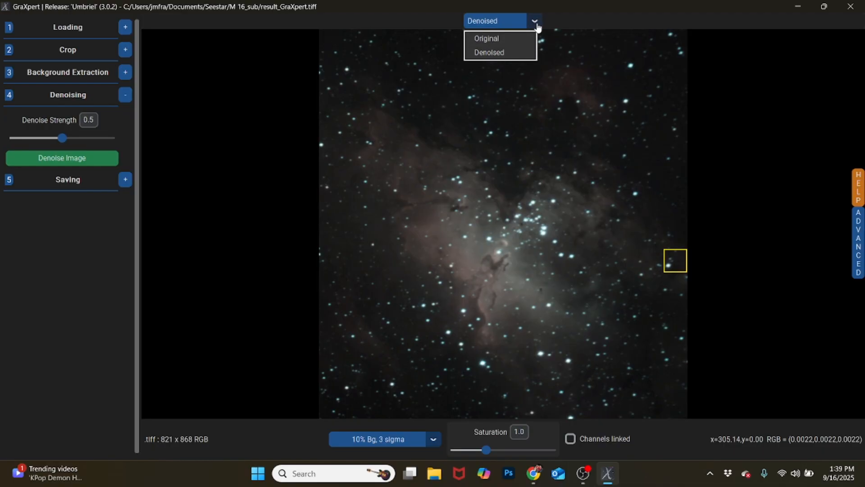
pyautogui.click(496, 52)
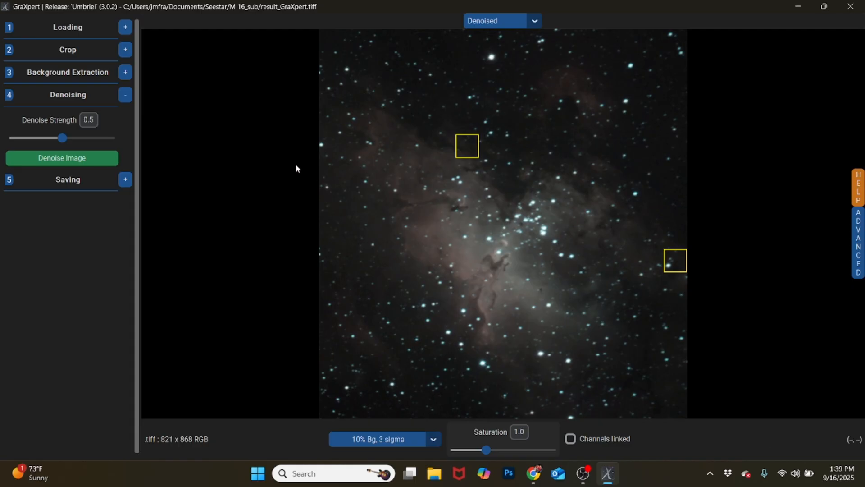
pyautogui.click(536, 21)
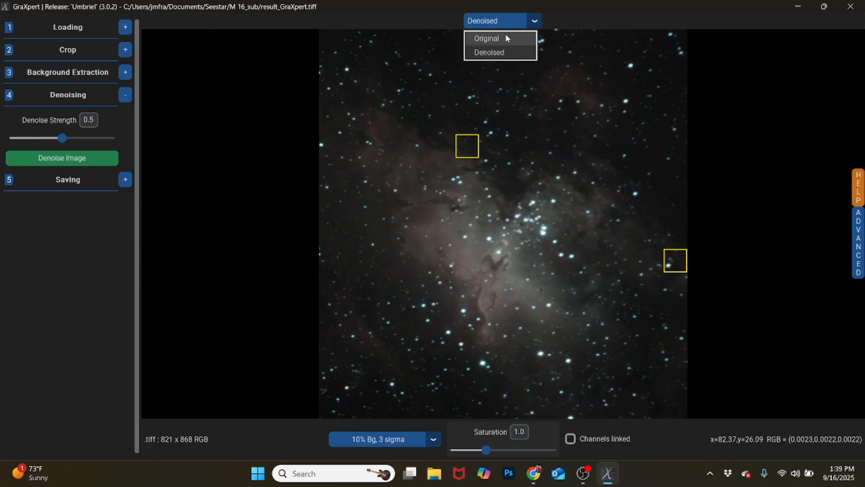
pyautogui.click(499, 38)
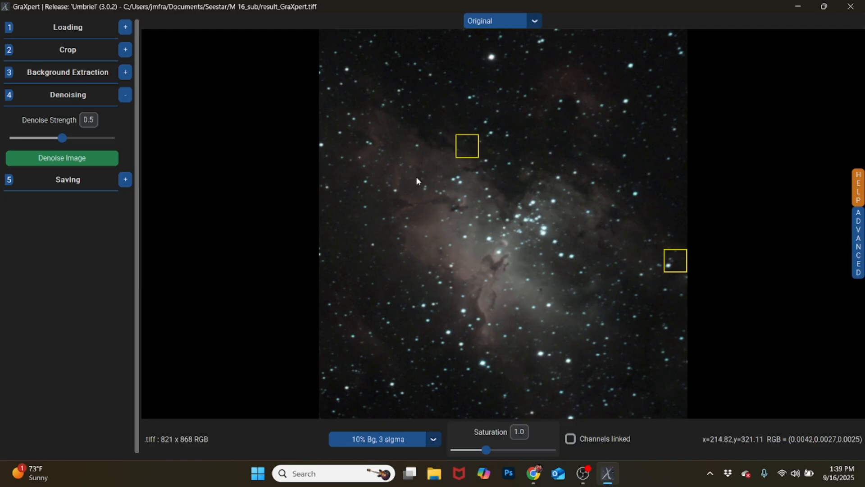
pyautogui.click(535, 20)
pyautogui.click(502, 53)
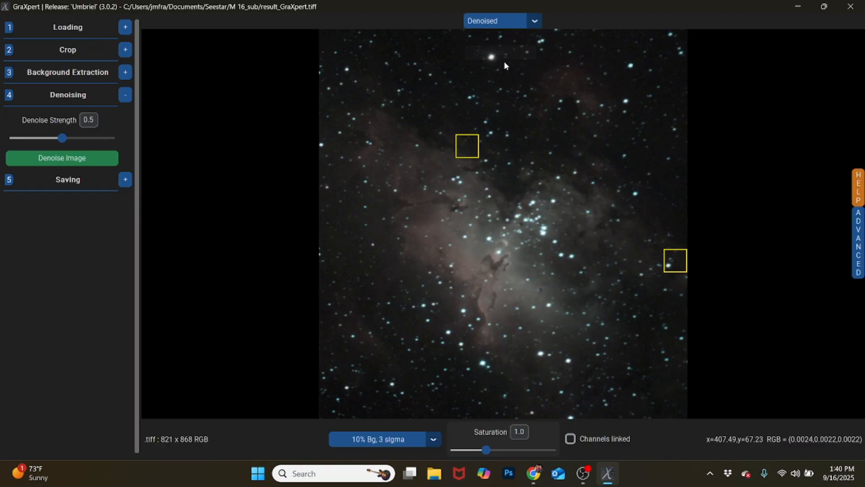
# - Save the processed image as a 32 bit Tiff named result_GraXpert_GraXpert in the M 16_sub folder
pyautogui.click(125, 180)
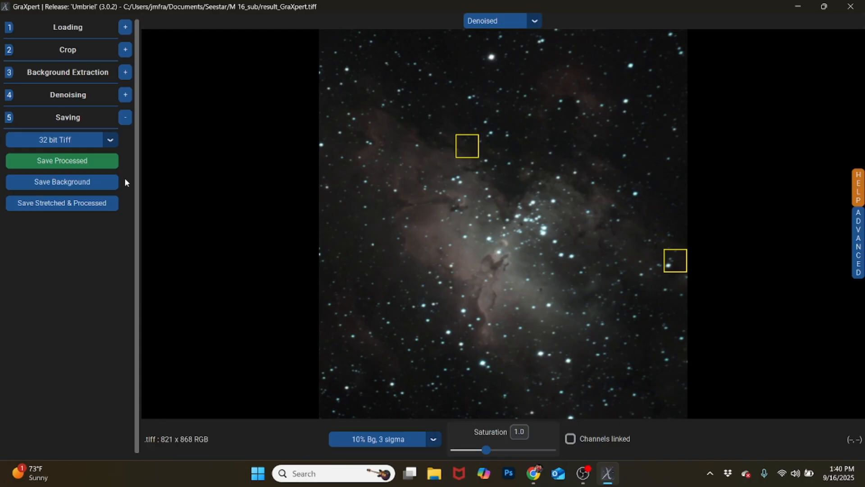
pyautogui.click(111, 142)
pyautogui.click(110, 142)
pyautogui.click(111, 141)
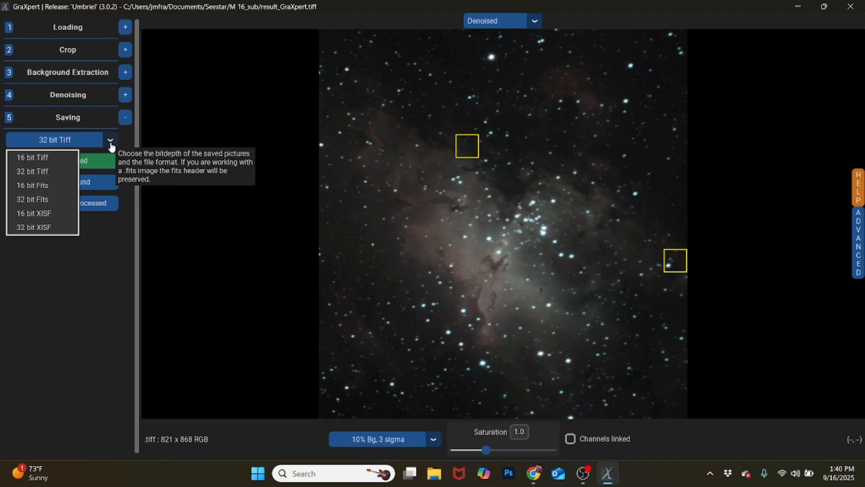
pyautogui.click(126, 147)
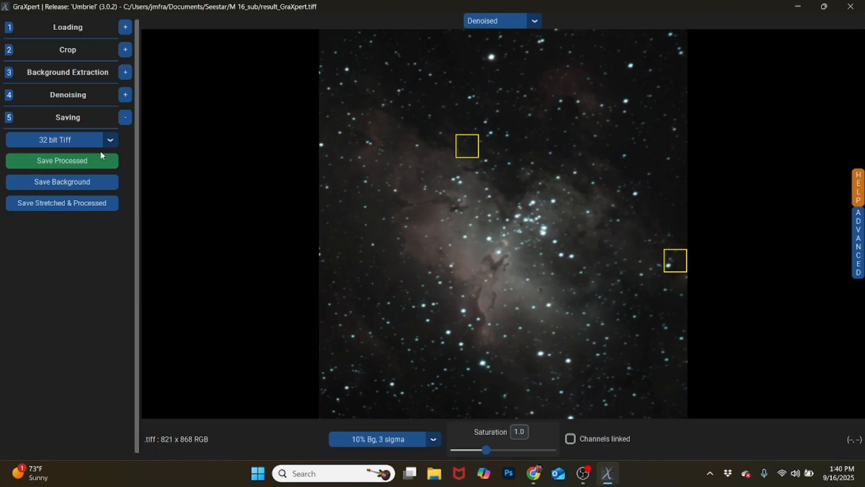
pyautogui.click(57, 164)
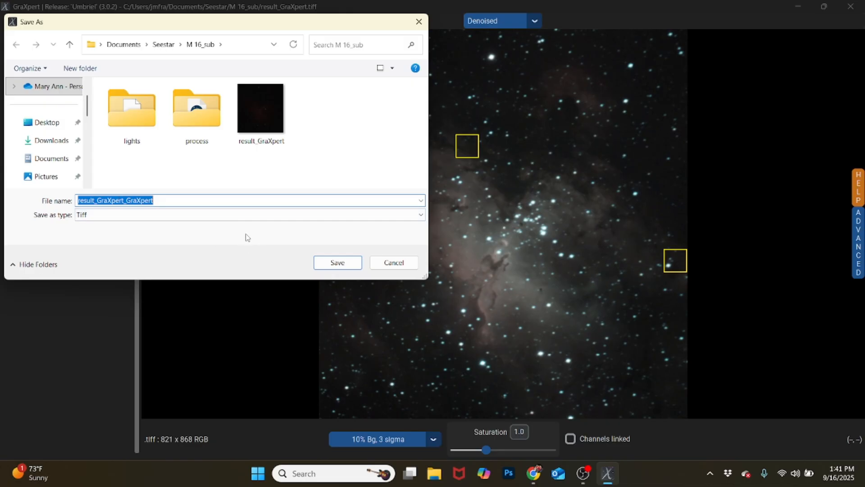
pyautogui.click(338, 263)
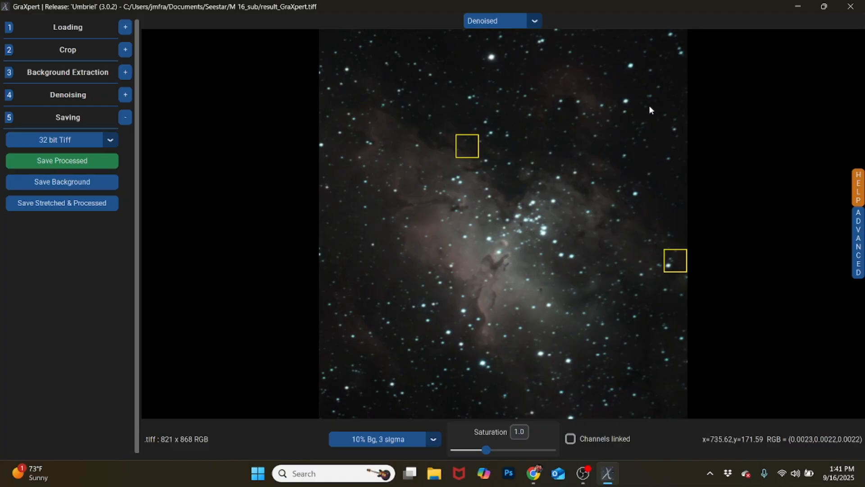
# - Close GraXpert, switch to Siril by launching it from the desktop, and maximize its window
pyautogui.click(850, 8)
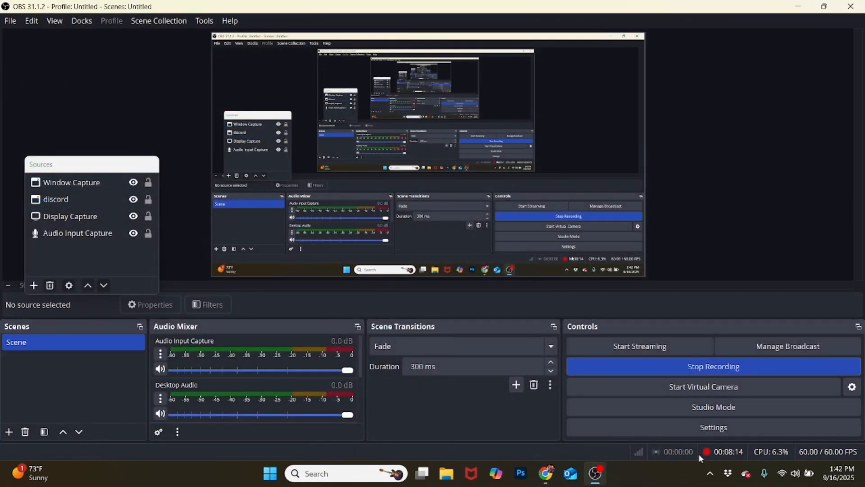
pyautogui.click(597, 474)
pyautogui.doubleClick(834, 239)
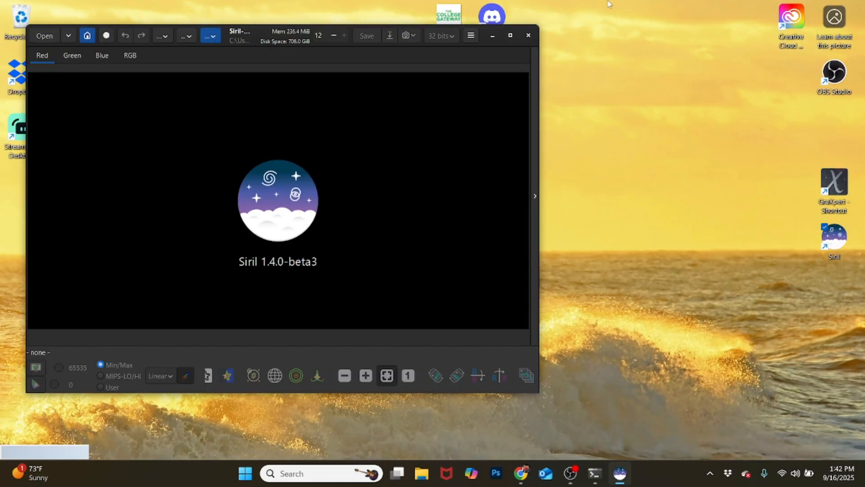
pyautogui.click(510, 35)
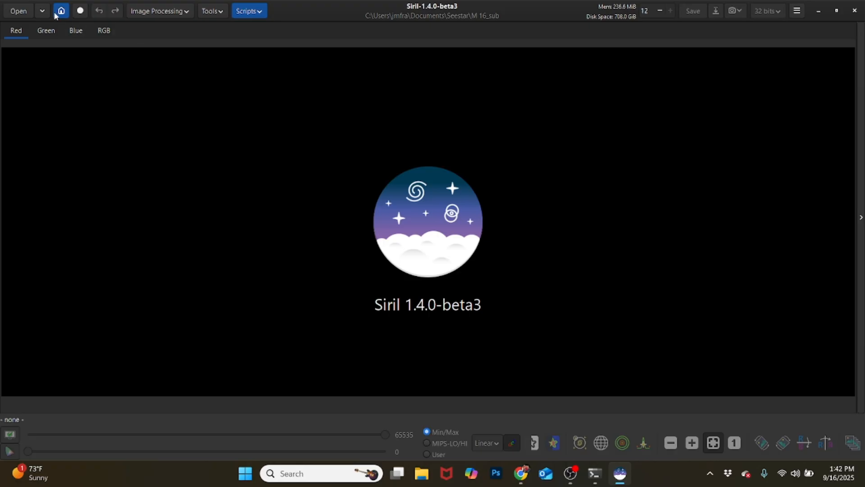
# - Open result_GraXpert_GraXpert.tiff from the M 16_sub folder
pyautogui.click(19, 11)
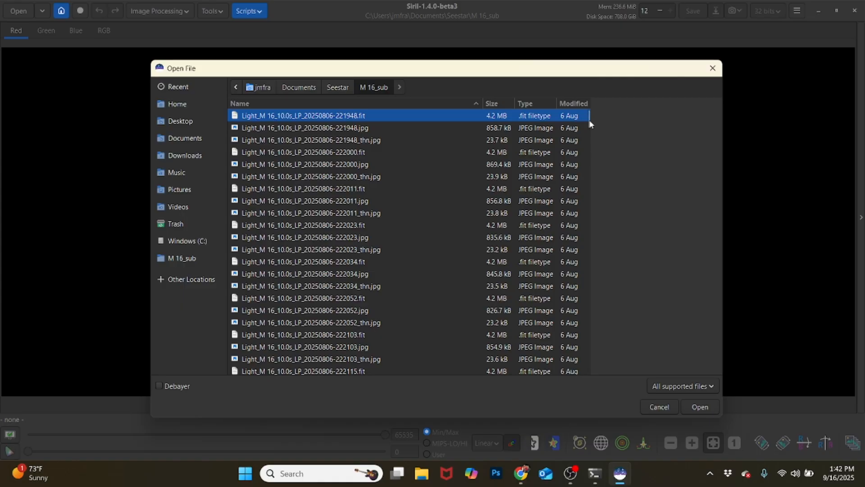
pyautogui.moveTo(589, 119); pyautogui.dragTo(588, 386)
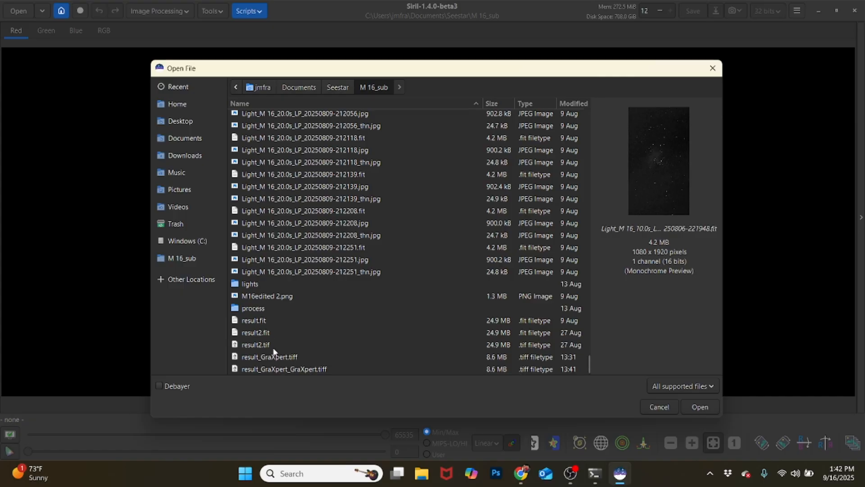
pyautogui.click(277, 370)
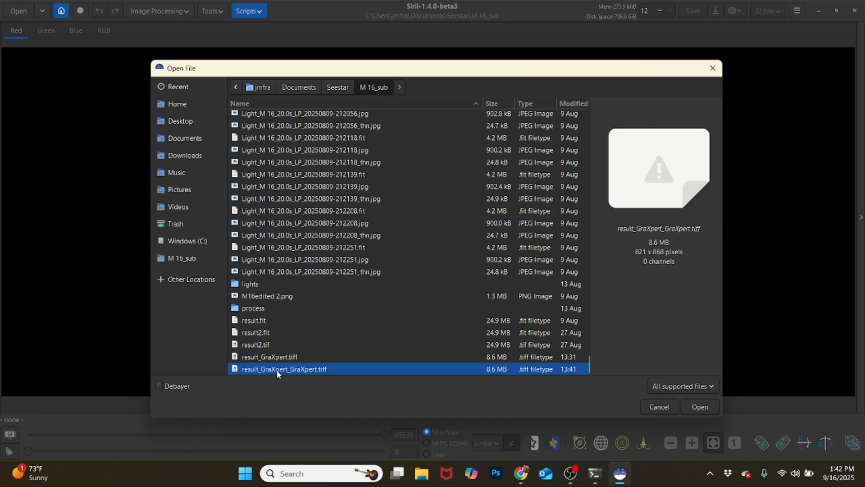
pyautogui.click(701, 409)
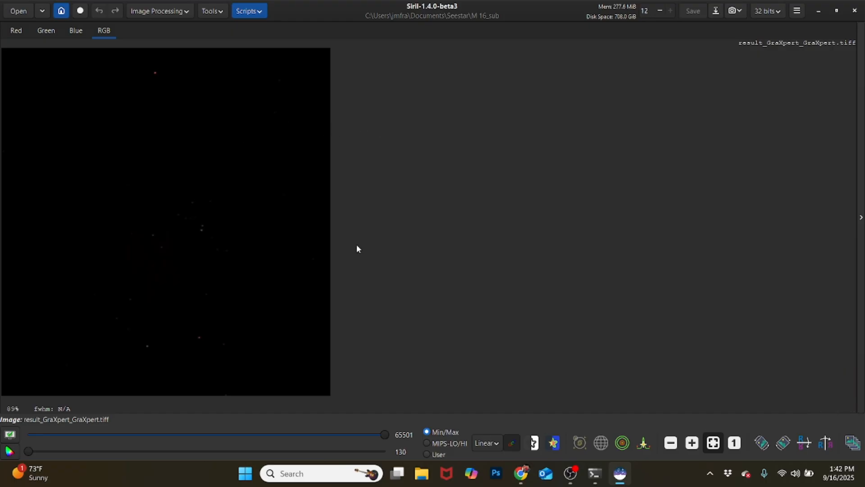
# - Set the image display to AutoStretch with High definition enabled and unlink the colour channels
pyautogui.click(498, 443)
pyautogui.click(490, 401)
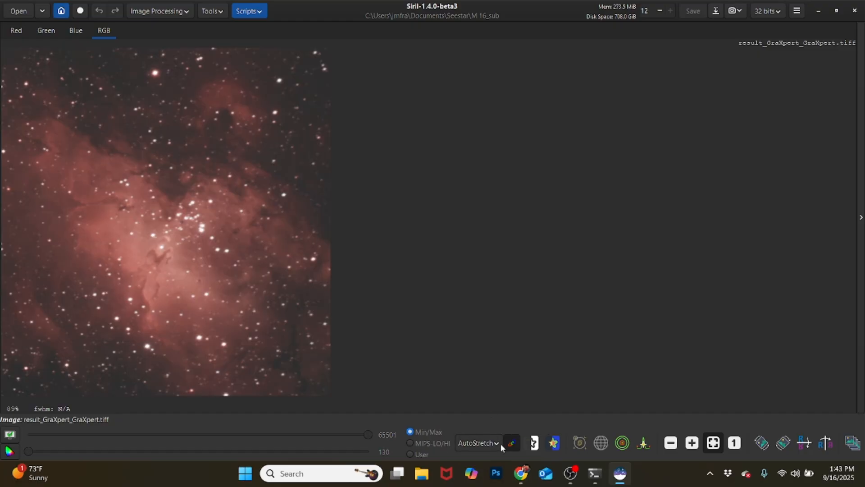
pyautogui.click(496, 444)
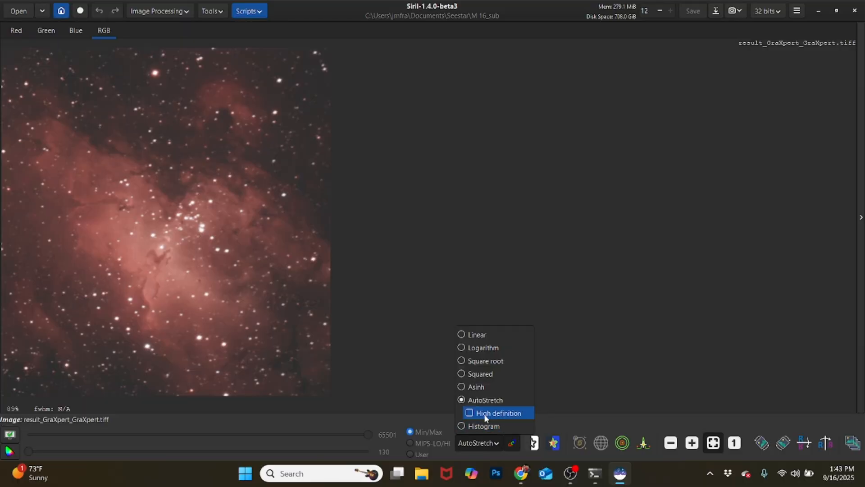
pyautogui.click(484, 413)
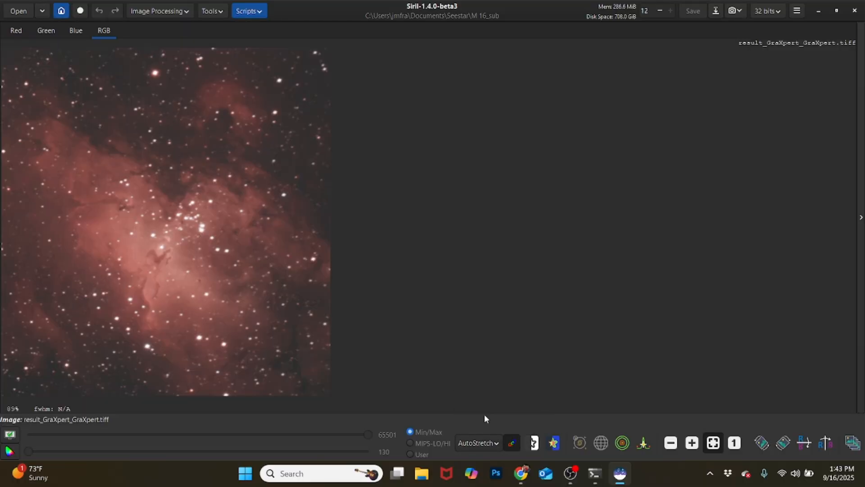
pyautogui.click(512, 445)
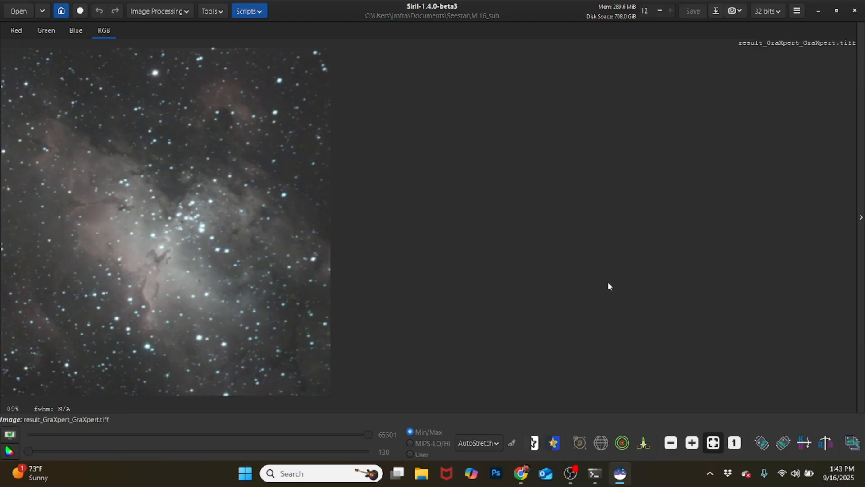
# - View Siril's log console and return to the image
pyautogui.click(595, 473)
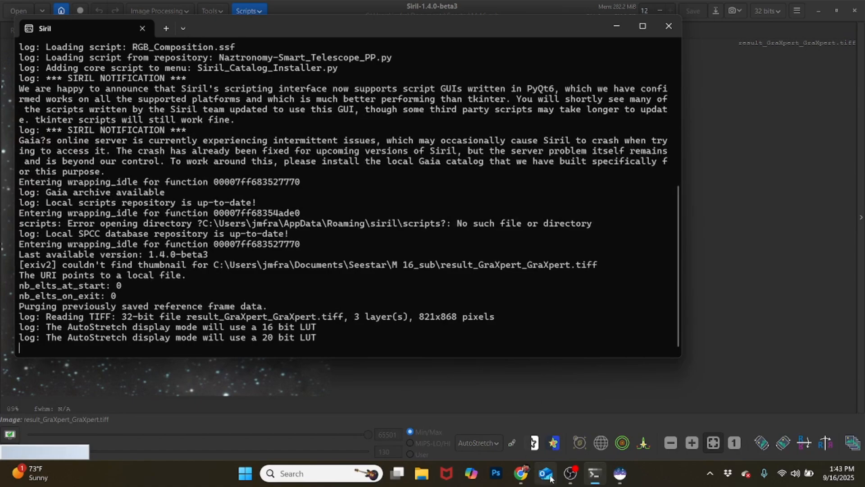
pyautogui.click(596, 477)
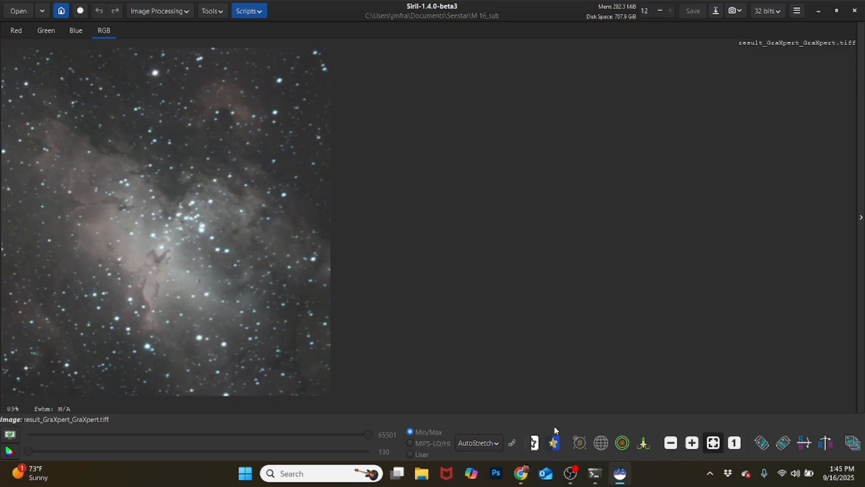
pyautogui.moveTo(571, 473)
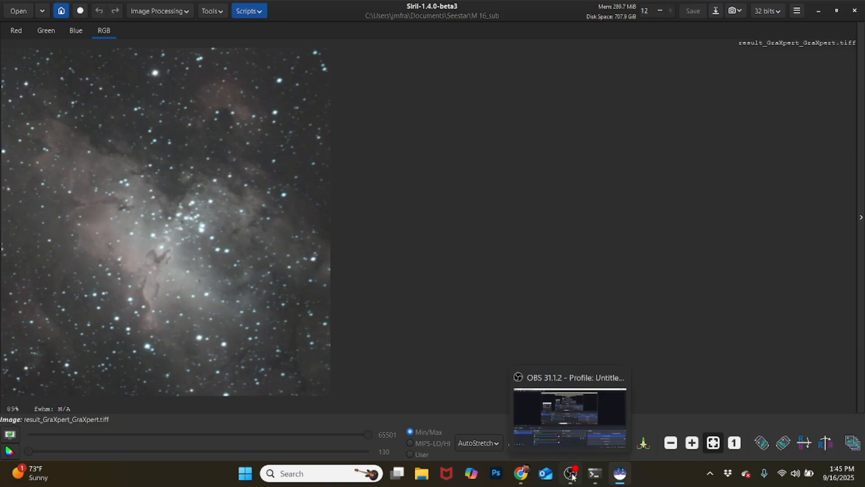